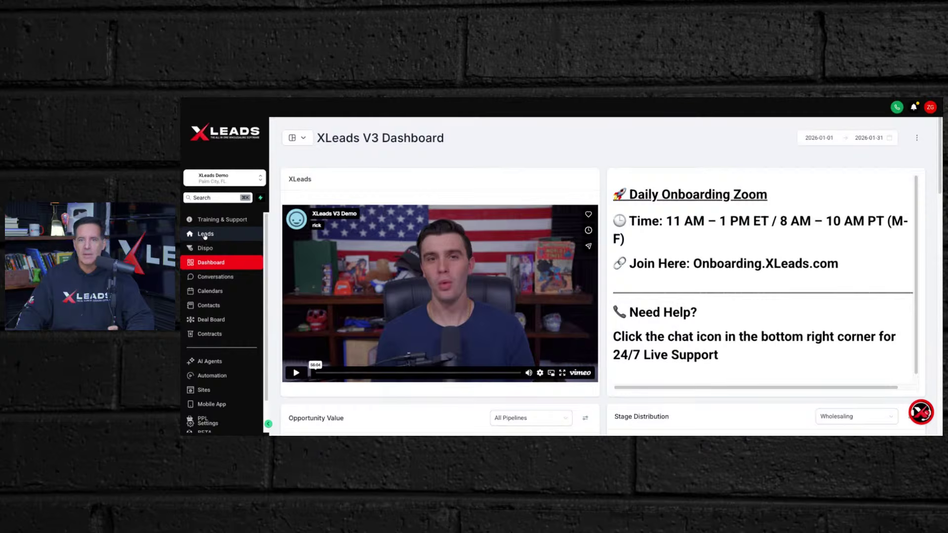
- Open the Leads search page with its Quick Searches and three Saved Searches
left_click(205, 237)
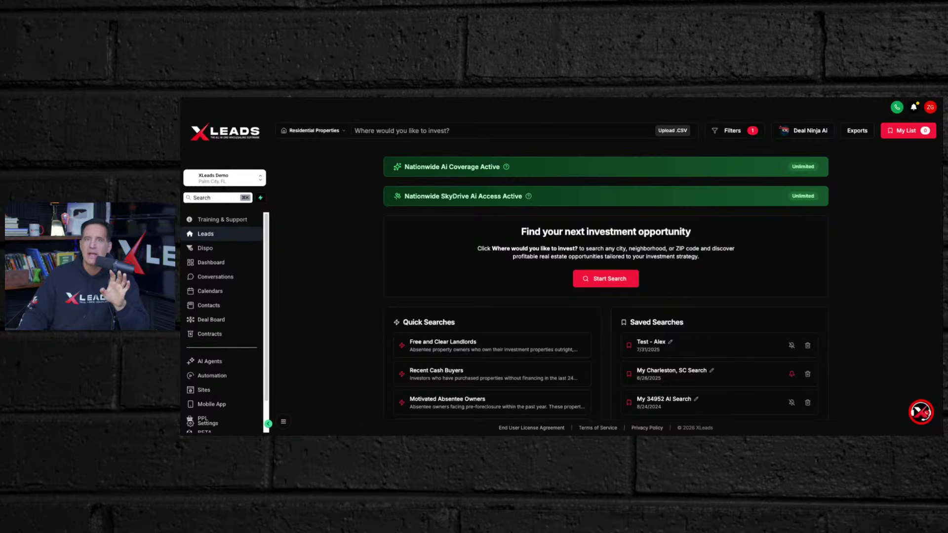
- Search for investment properties in Athens, TX
left_click(370, 131)
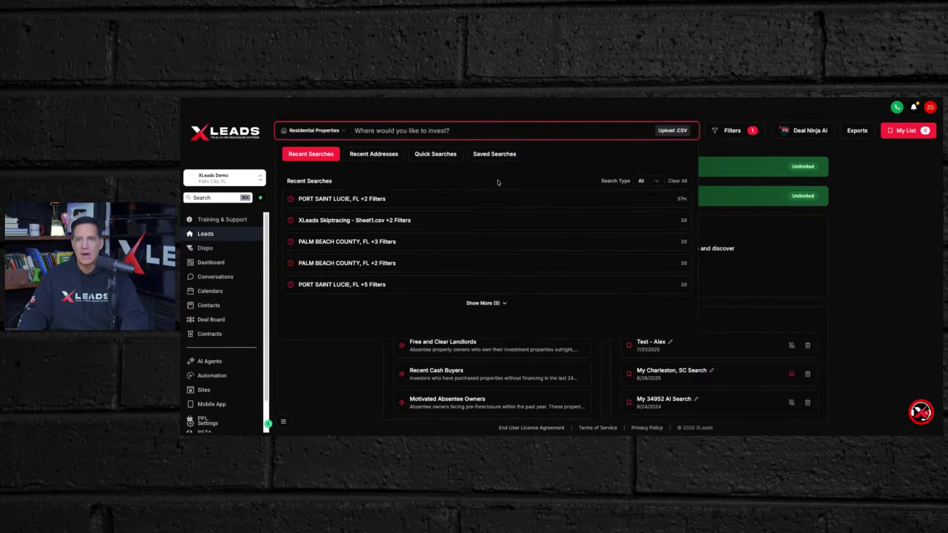
type("athens")
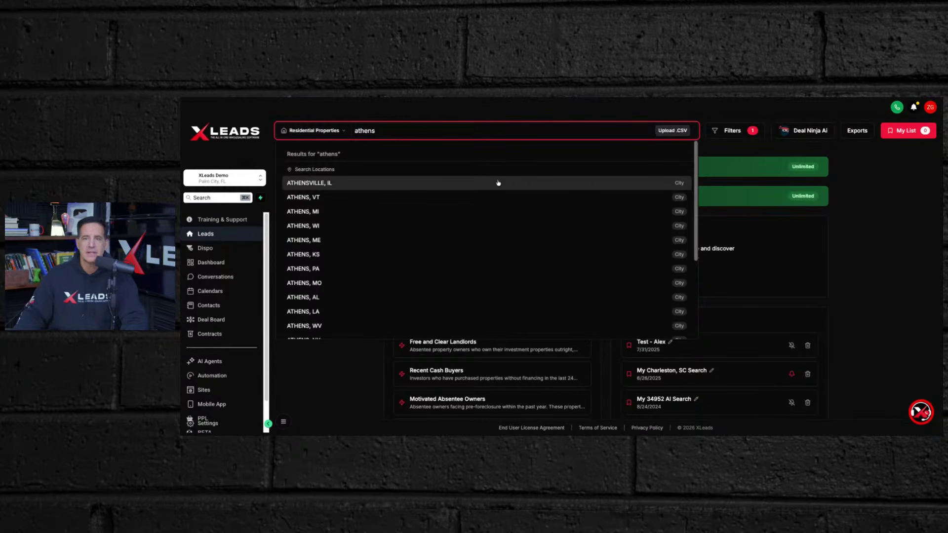
scroll(469, 211, "down", 3)
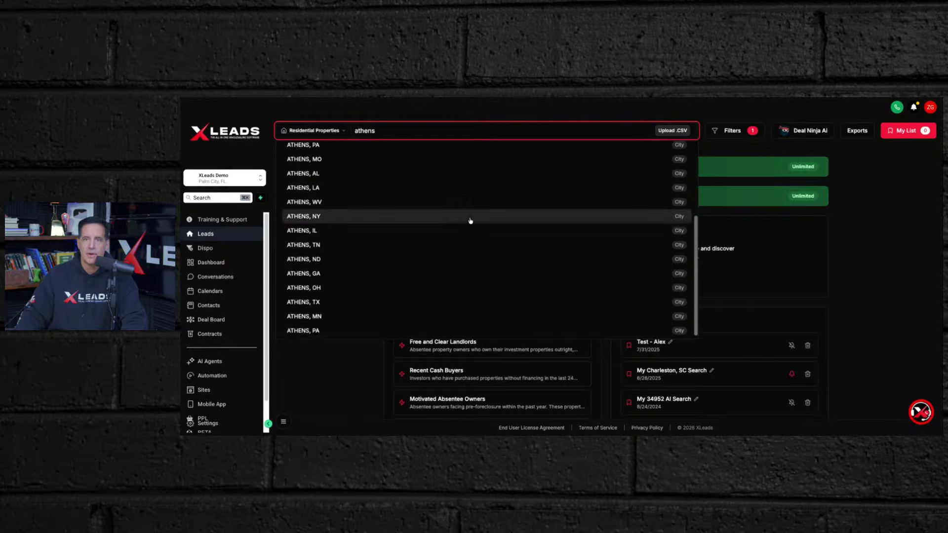
scroll(454, 225, "down", 1)
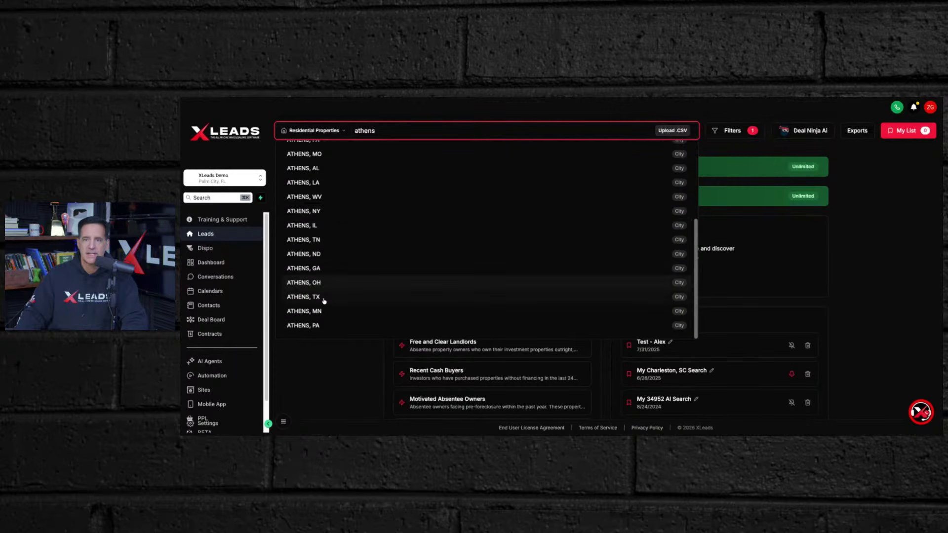
left_click(292, 299)
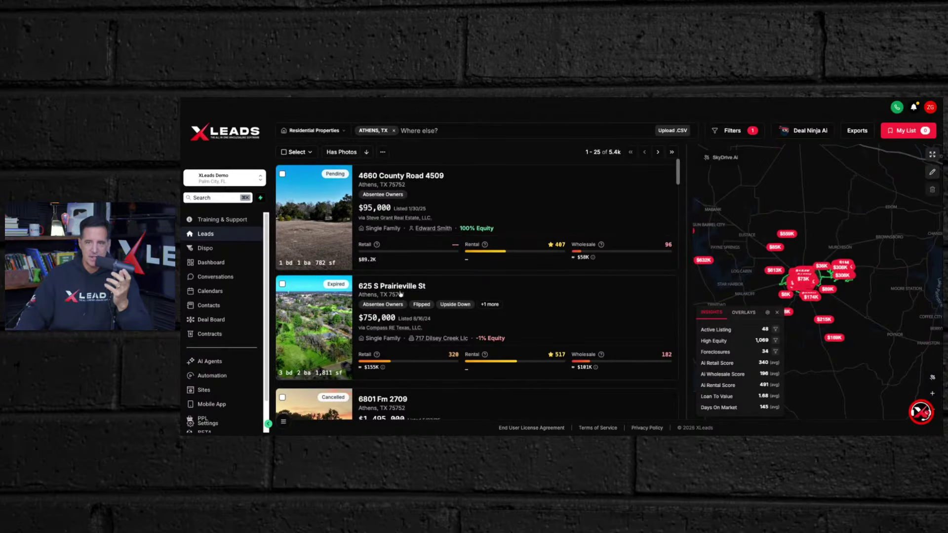
scroll(416, 291, "down", 3)
scroll(416, 290, "down", 7)
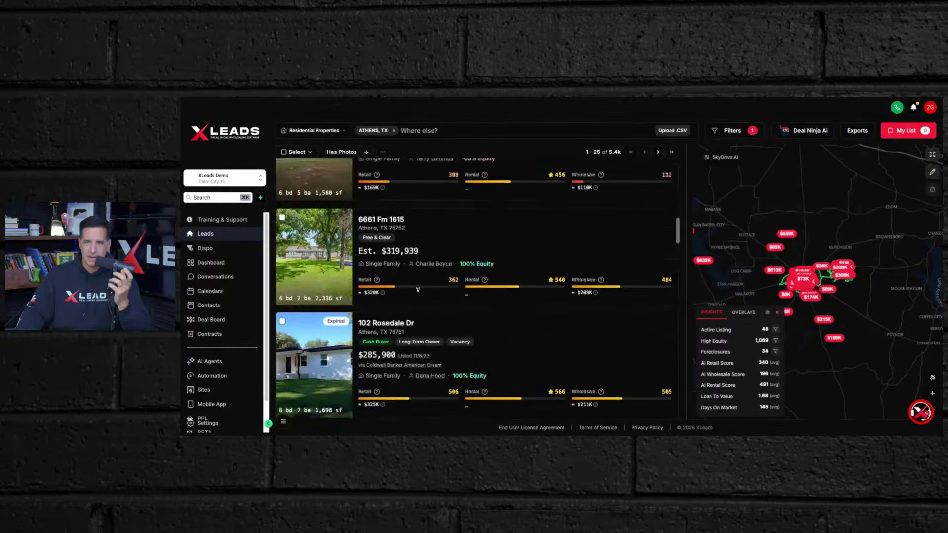
scroll(419, 292, "down", 12)
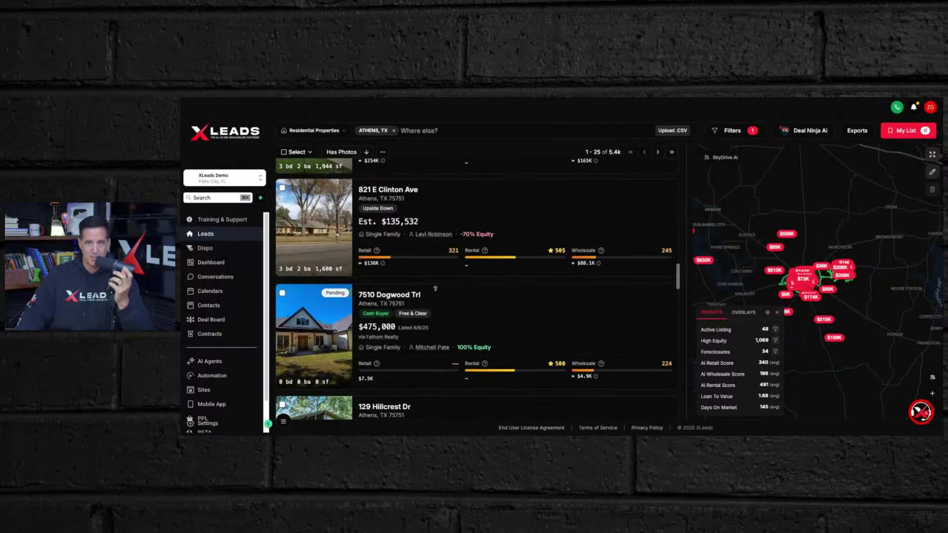
scroll(437, 292, "down", 12)
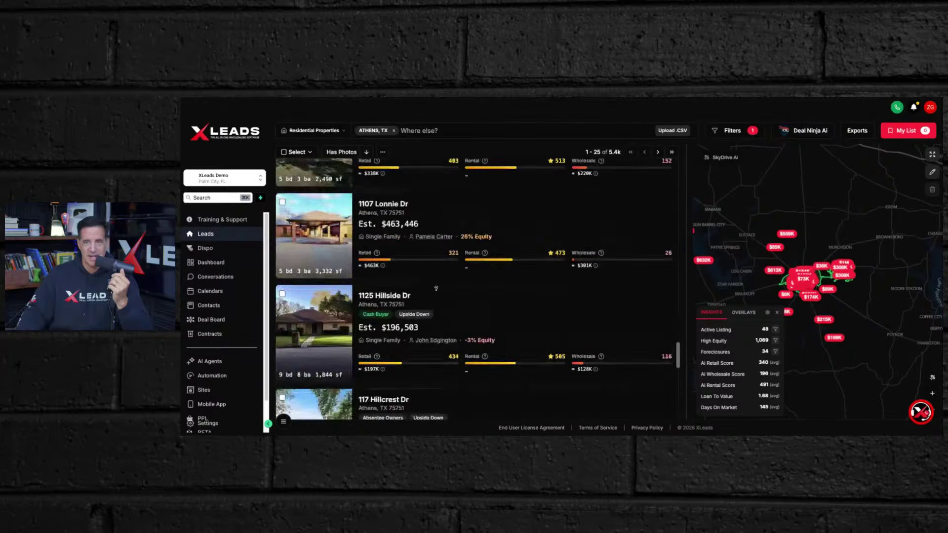
scroll(437, 292, "down", 4)
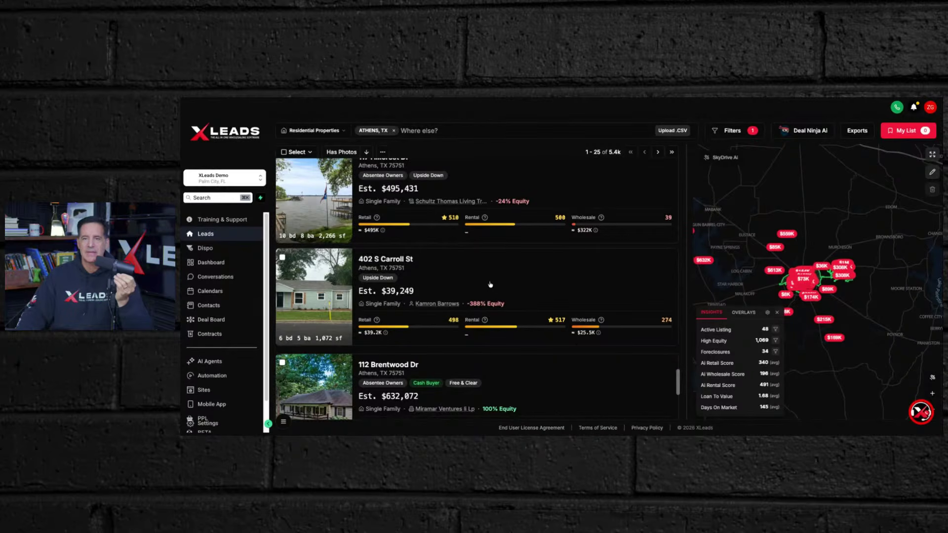
scroll(490, 285, "down", 3)
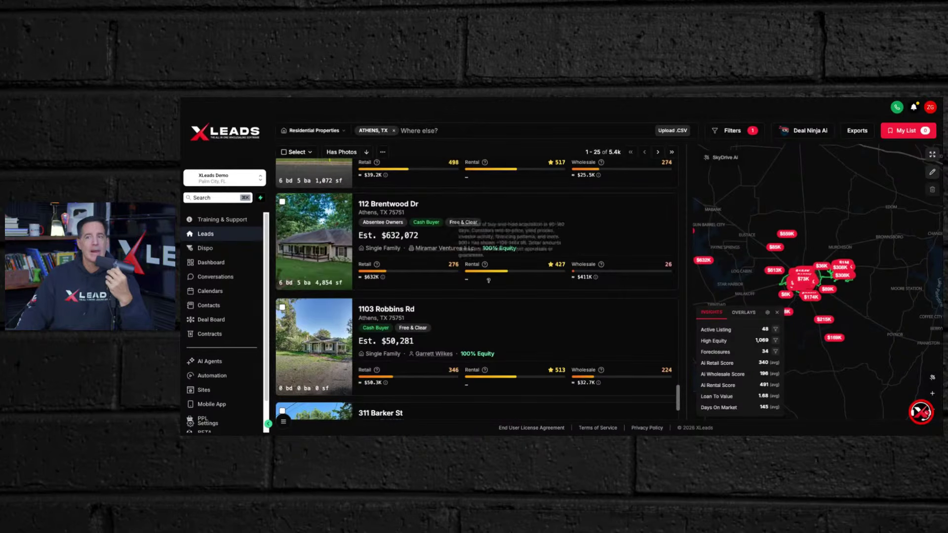
scroll(488, 282, "down", 2)
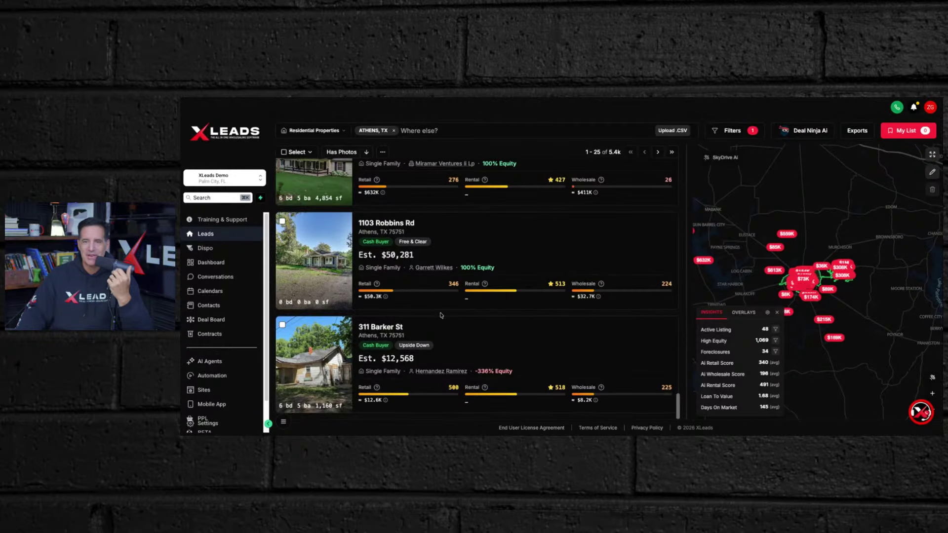
scroll(483, 314, "up", 6)
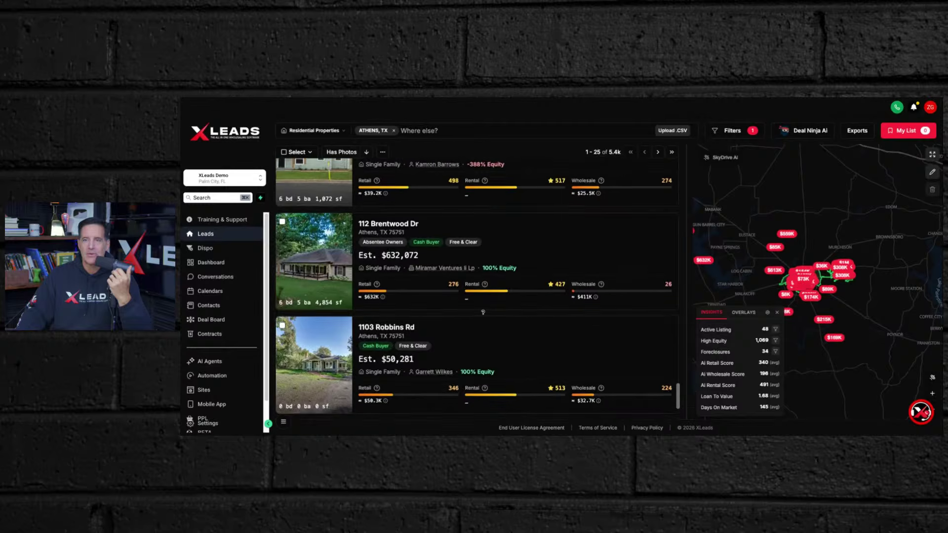
scroll(484, 315, "up", 4)
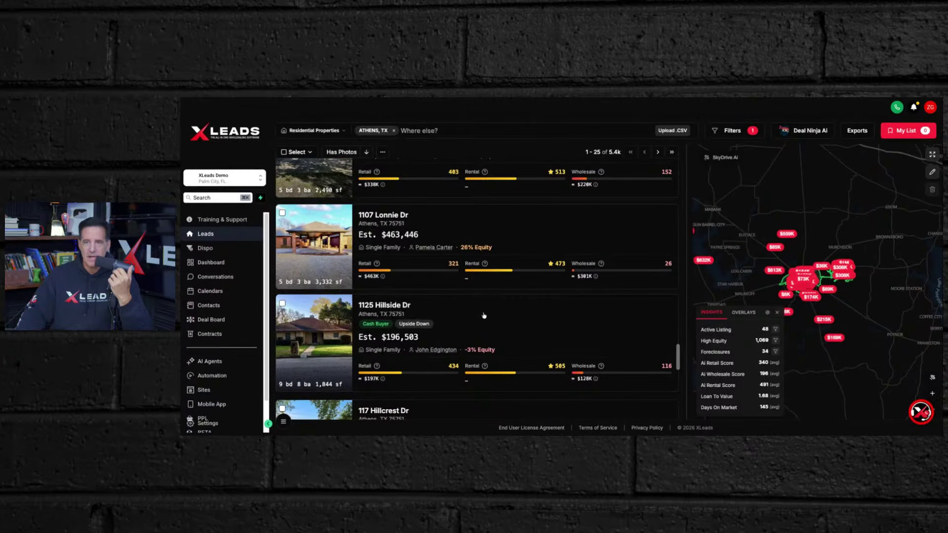
left_click(372, 306)
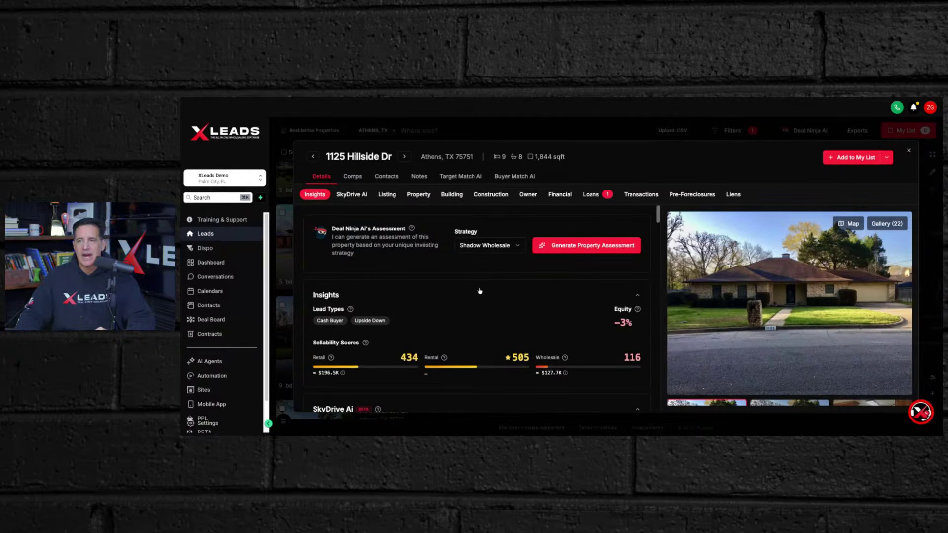
scroll(477, 292, "down", 2)
scroll(478, 292, "down", 5)
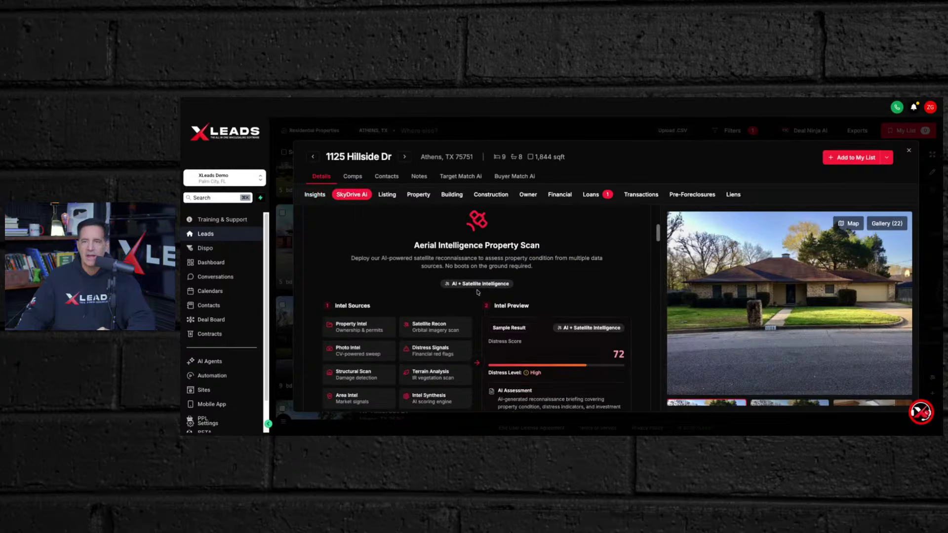
scroll(477, 293, "up", 7)
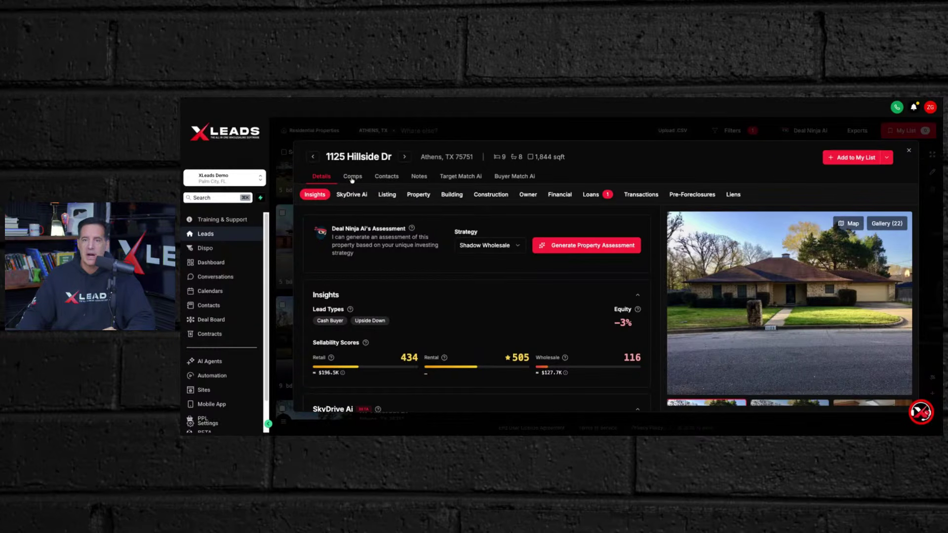
left_click(352, 178)
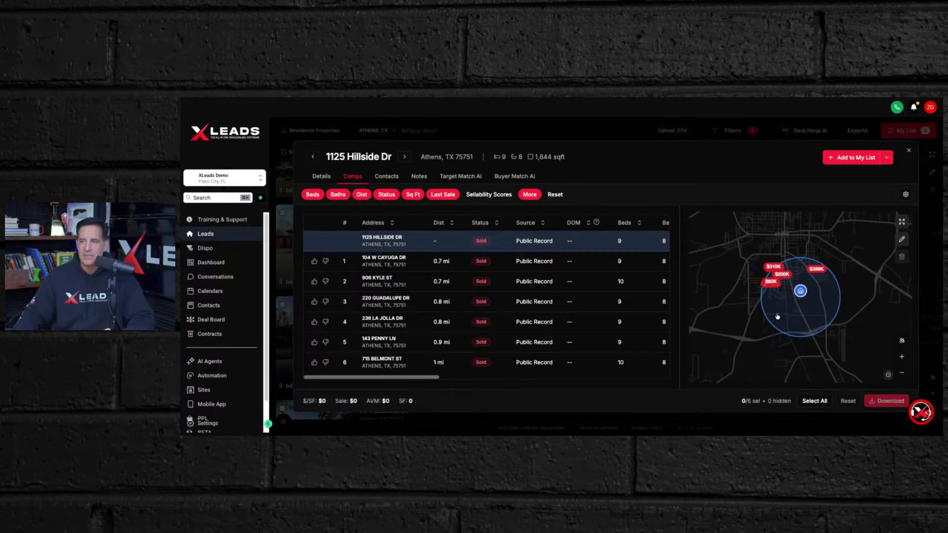
scroll(782, 316, "down", 1)
scroll(781, 316, "up", 2)
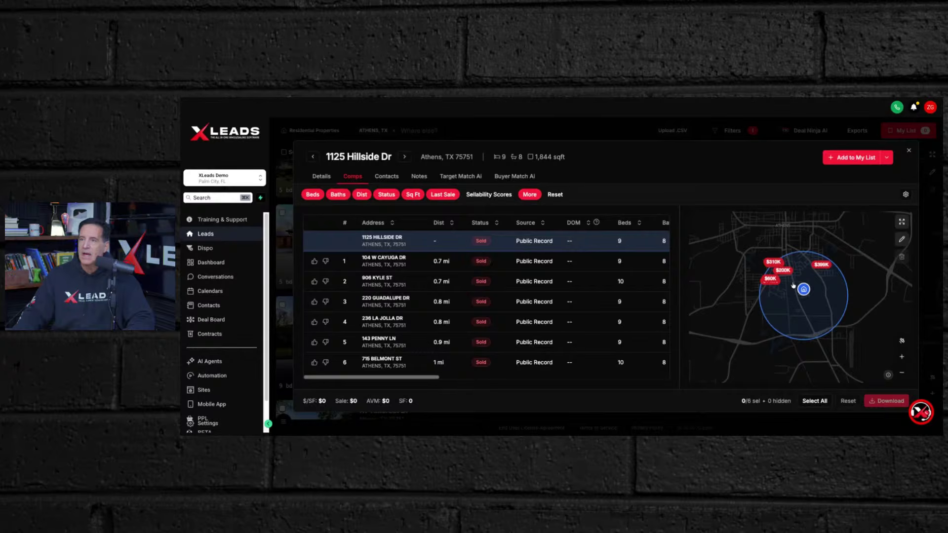
scroll(793, 287, "up", 1)
scroll(792, 286, "down", 1)
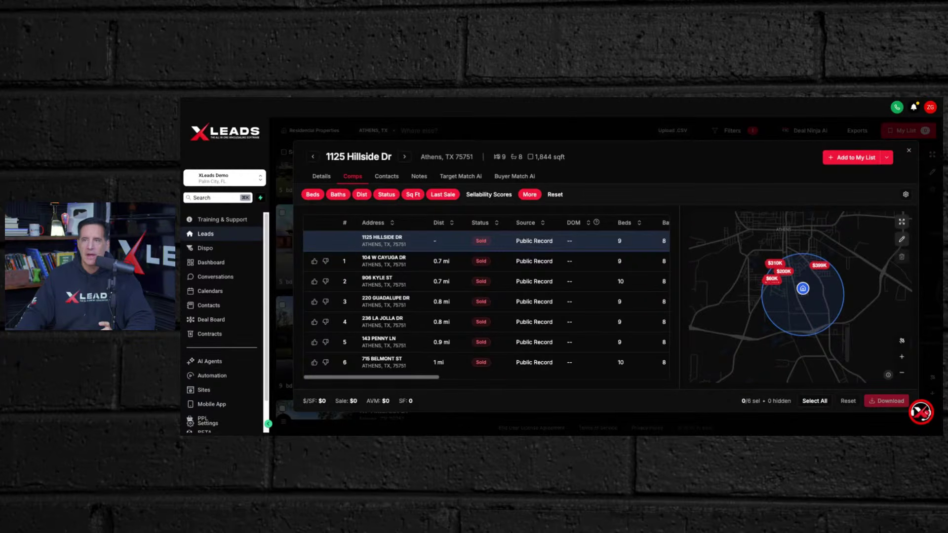
mouse_move(503, 157)
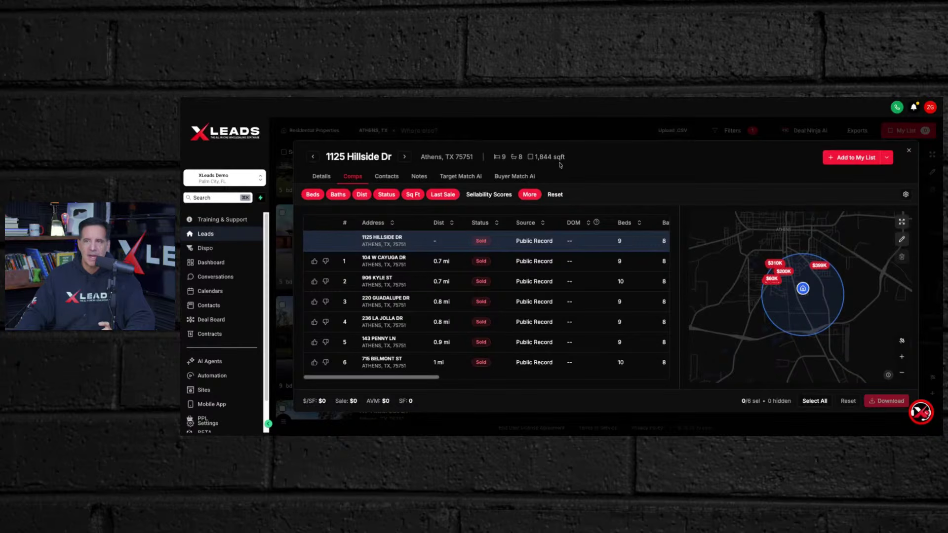
mouse_move(550, 157)
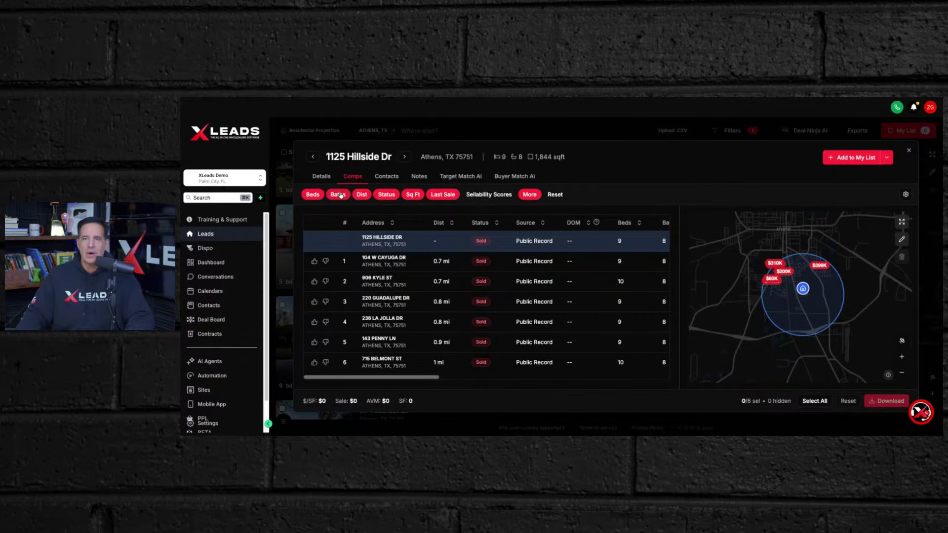
left_click(340, 194)
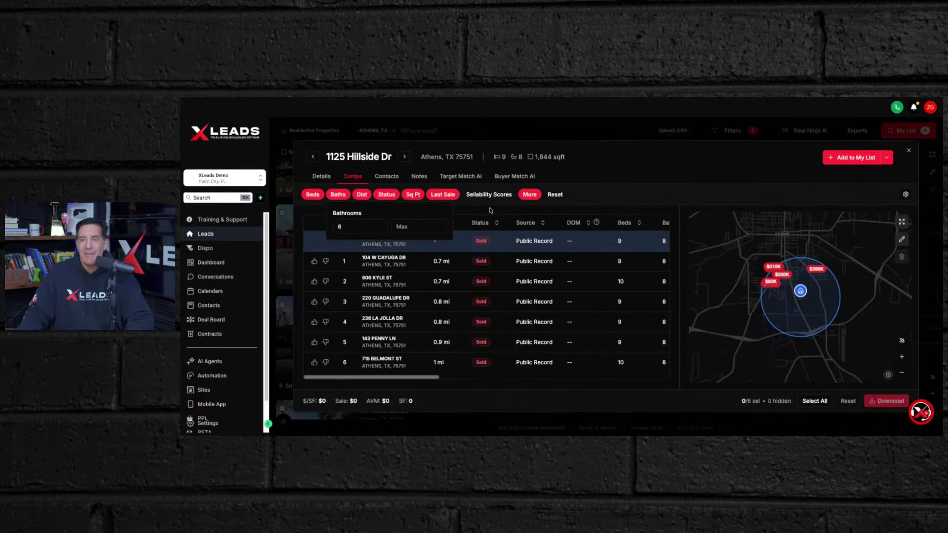
left_click(607, 178)
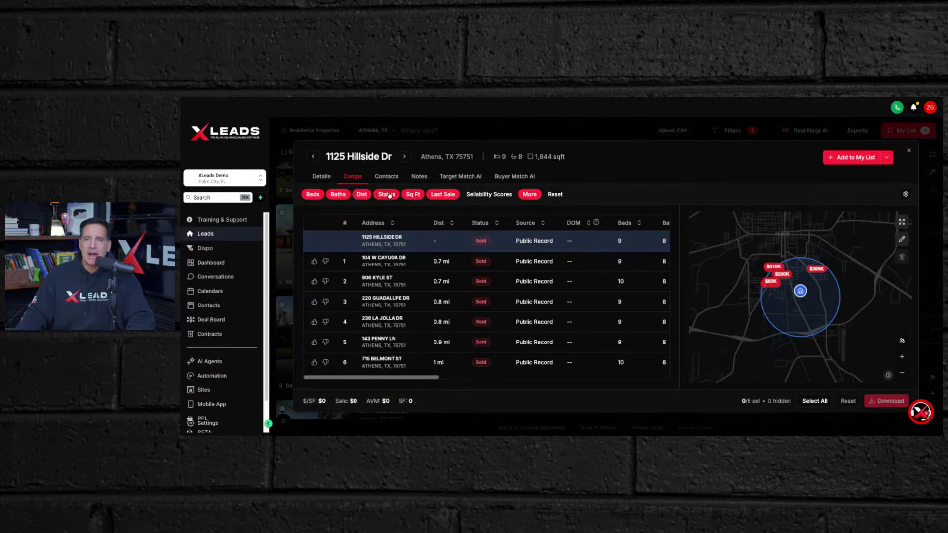
left_click(413, 197)
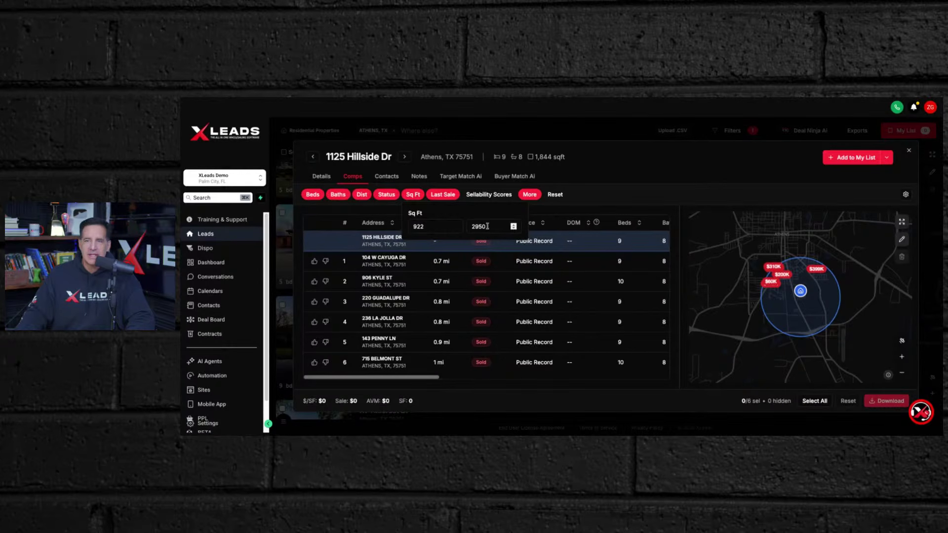
left_click(428, 226)
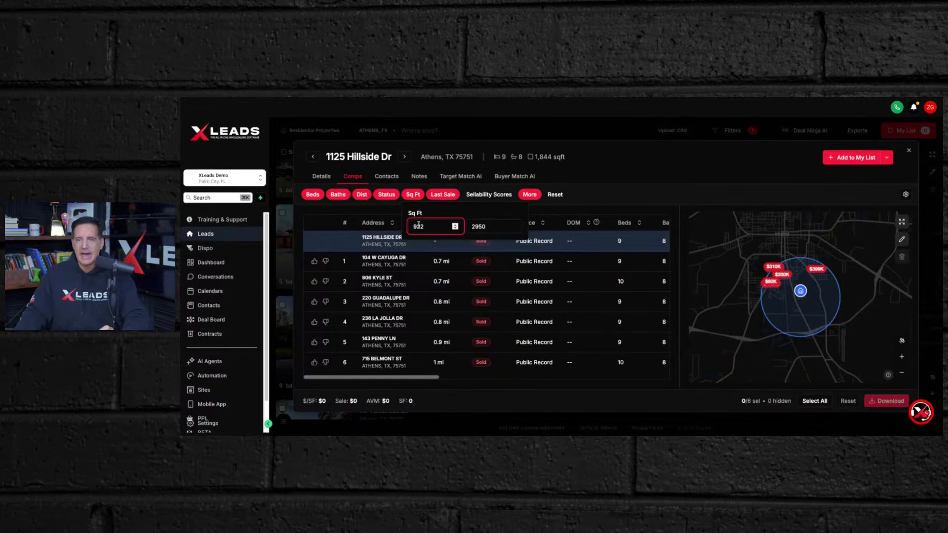
left_click_drag(424, 226, 409, 226)
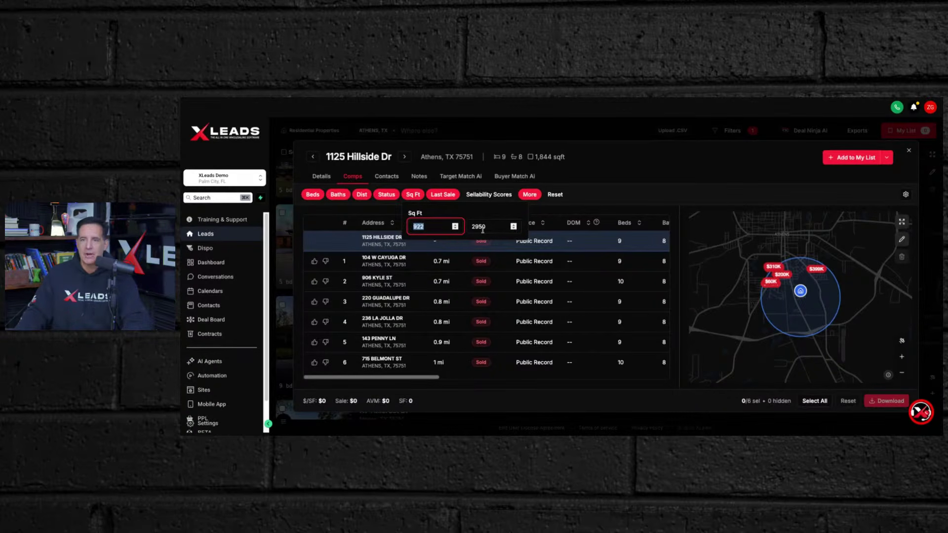
type("1400")
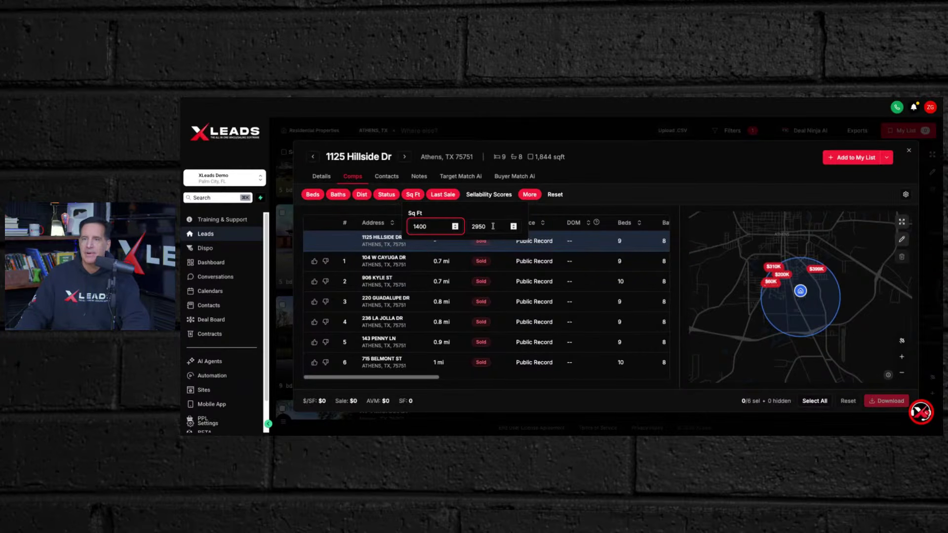
left_click_drag(488, 225, 464, 225)
left_click(511, 227)
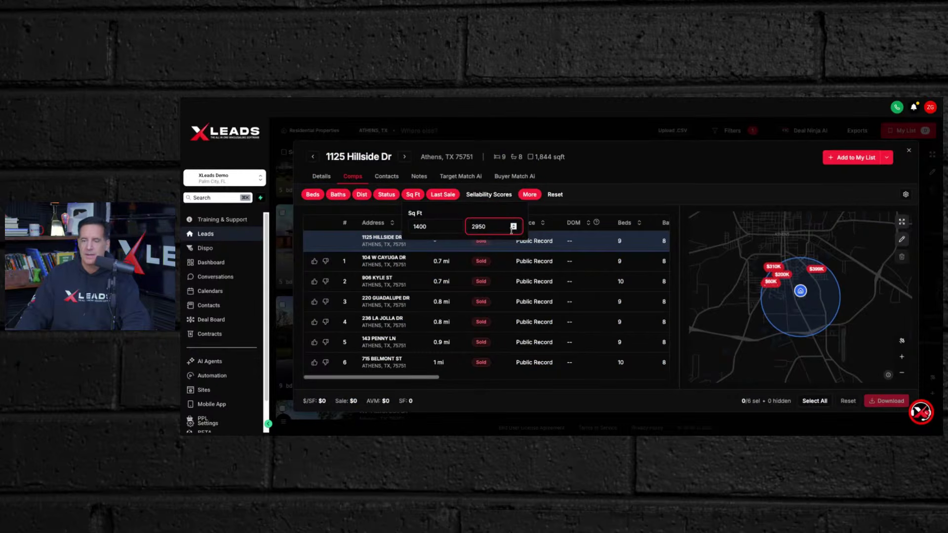
key("Left")
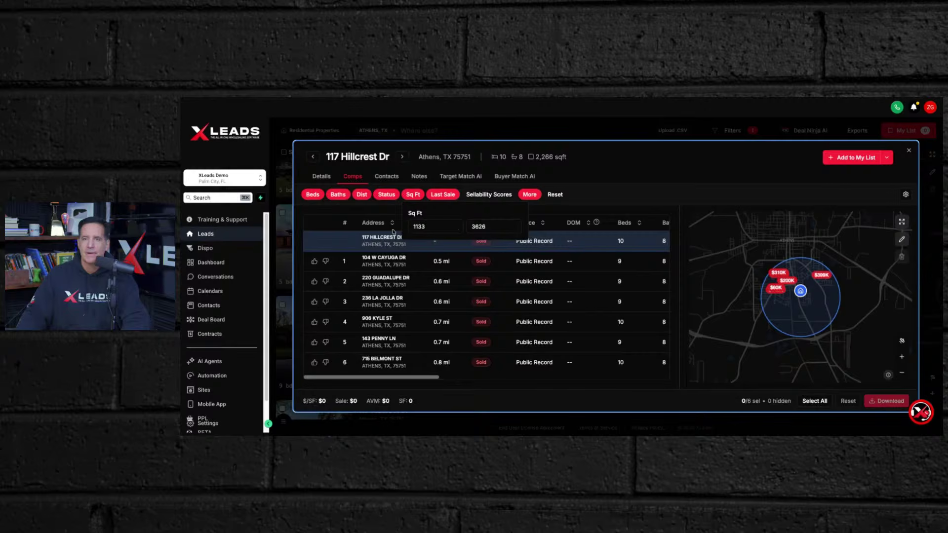
left_click(314, 157)
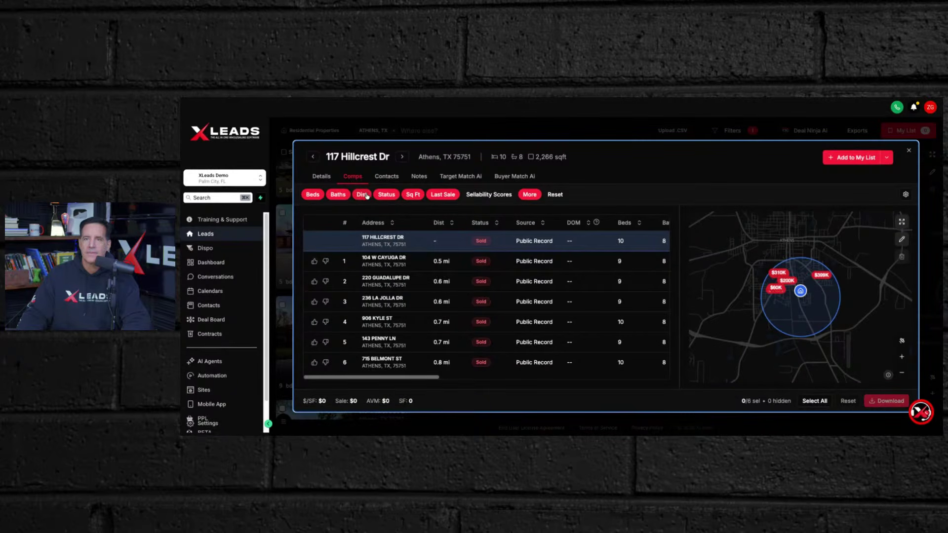
left_click(413, 196)
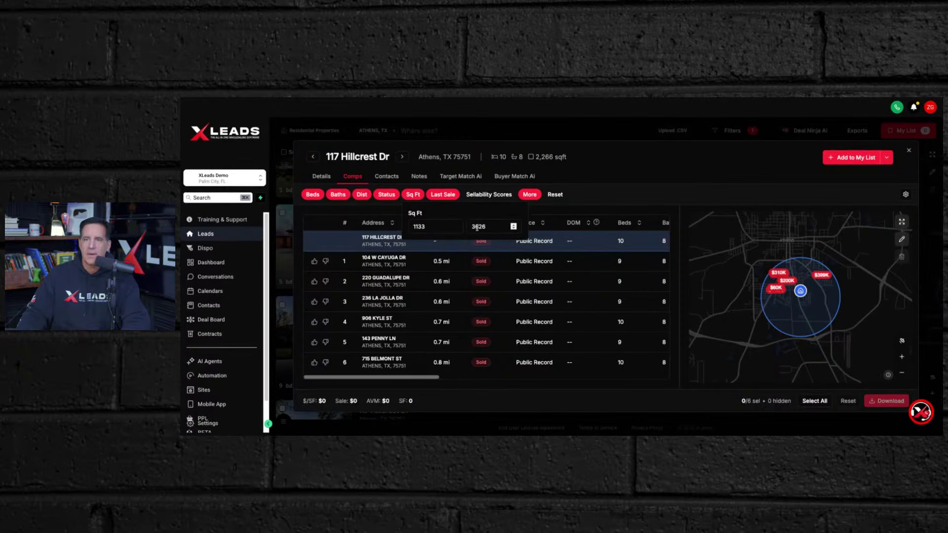
left_click(492, 228)
key("BackSpace")
key("BackSpace")
key("BackSpace")
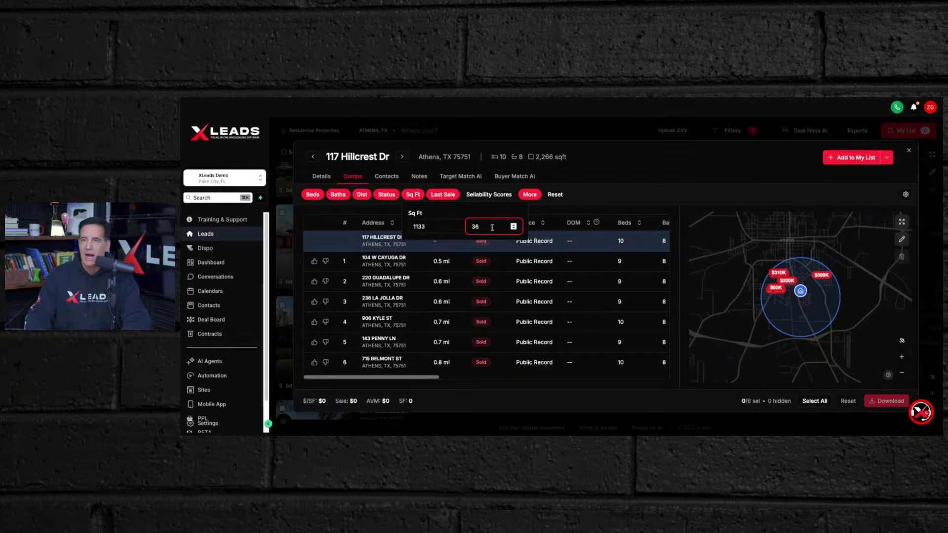
key("BackSpace")
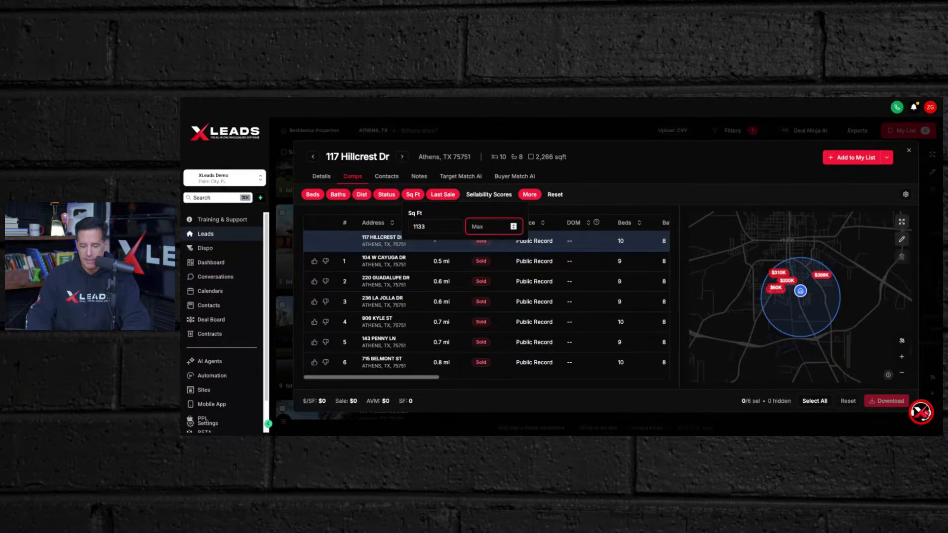
type("2400")
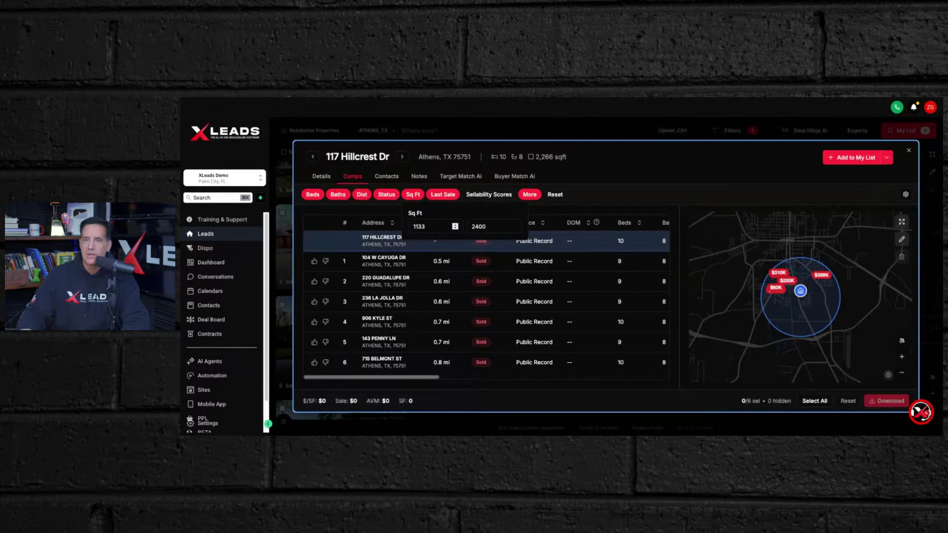
left_click(424, 226)
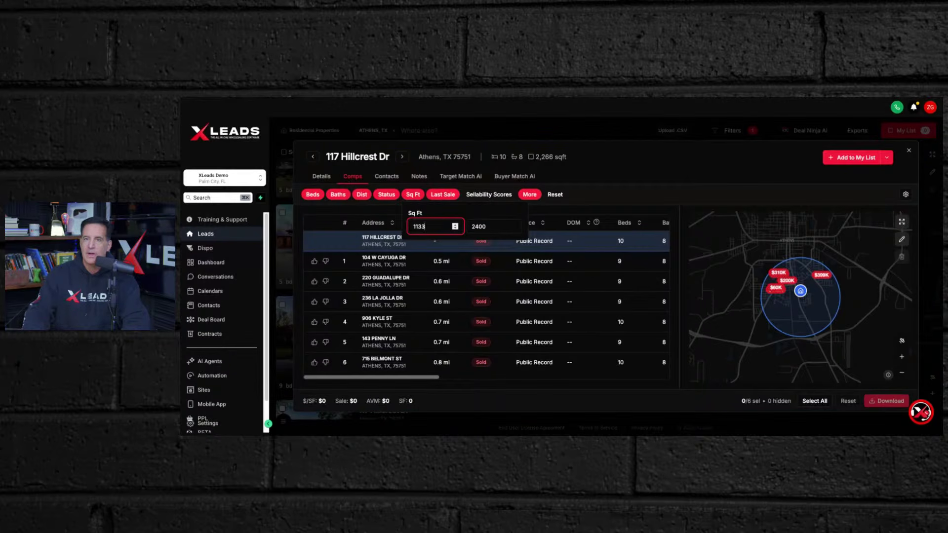
key("BackSpace")
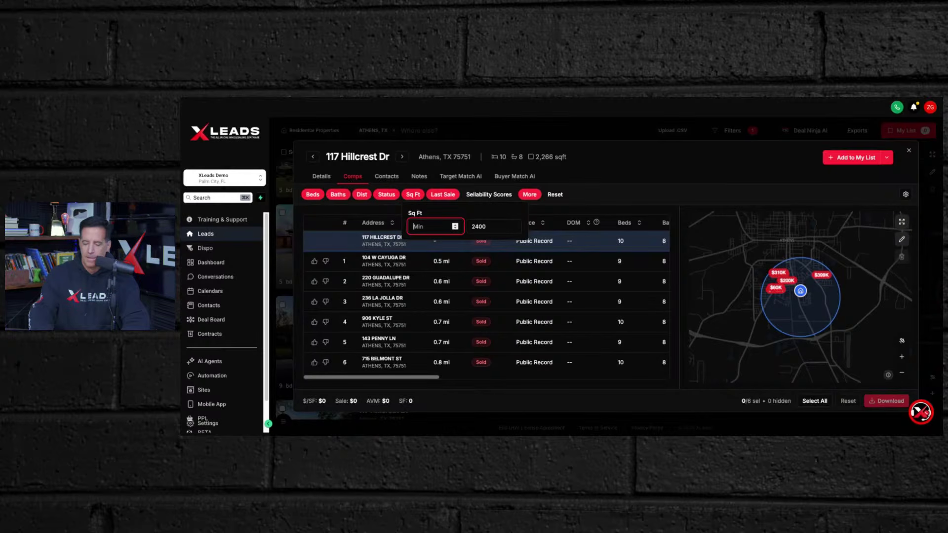
type("1850")
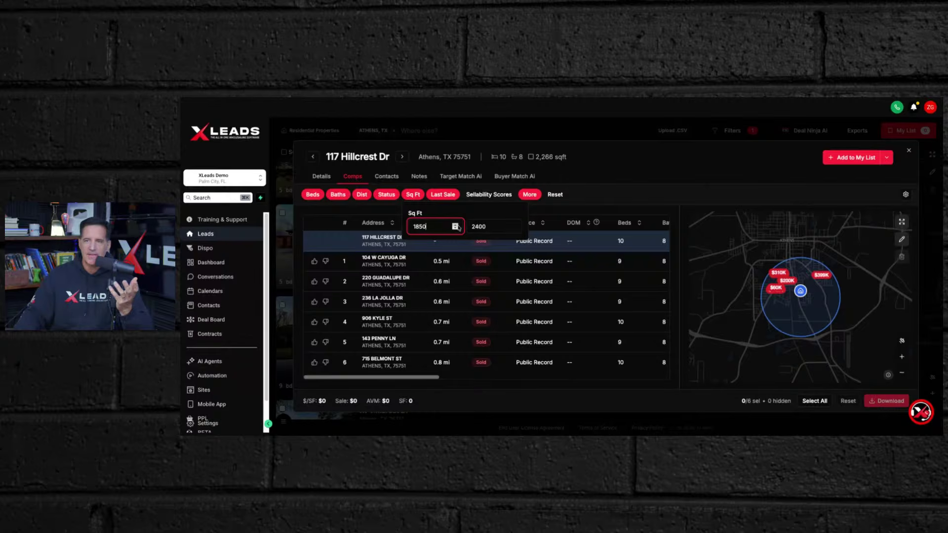
left_click(623, 172)
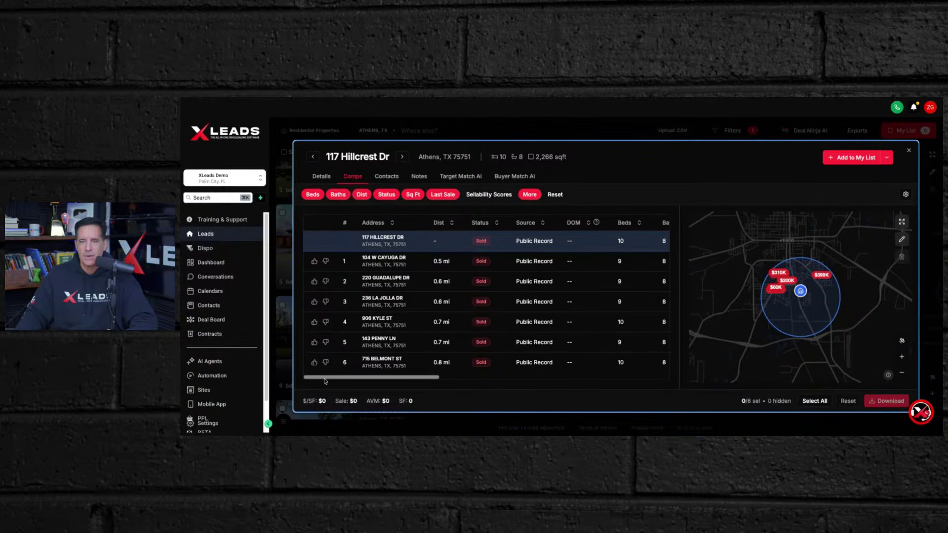
- Scroll the comps table right to show sale price, AVM ($120,153–$311,615), year built and retail score
left_click_drag(325, 380, 420, 384)
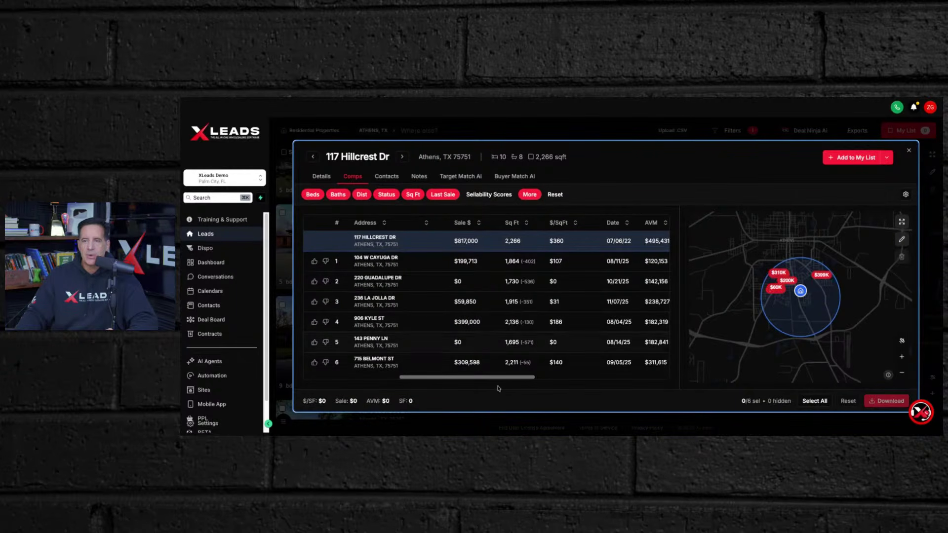
left_click_drag(496, 379, 520, 382)
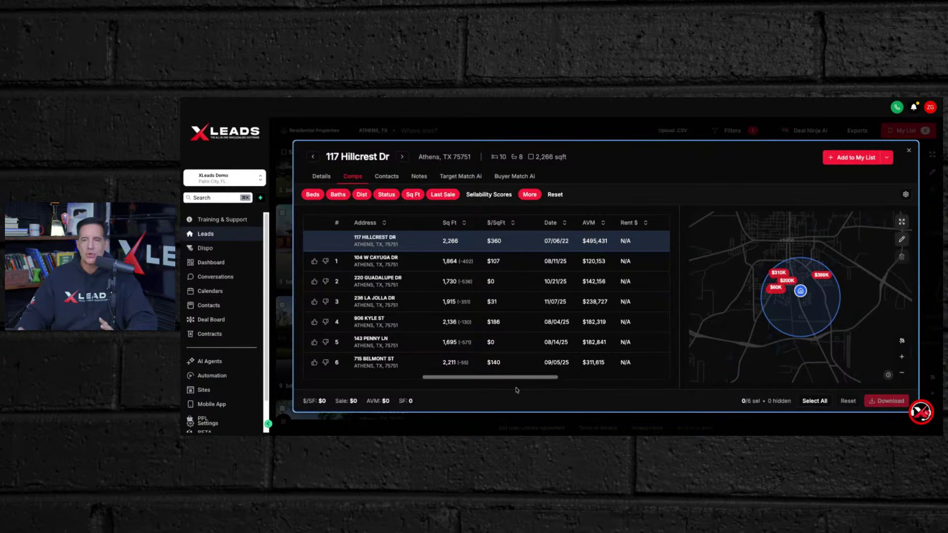
left_click_drag(514, 378, 531, 380)
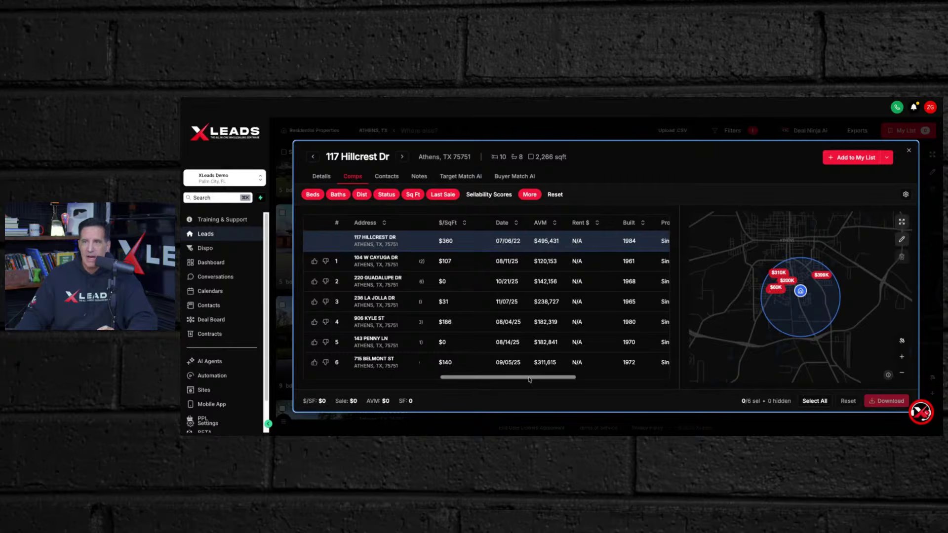
left_click_drag(529, 379, 561, 381)
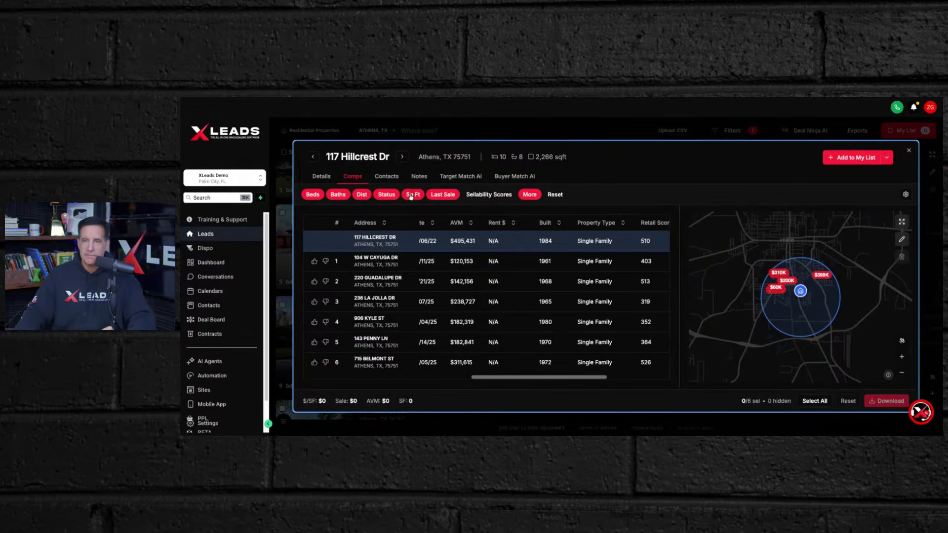
- Sort comps by Built ascending and view the 1961–1980 build years
left_click(560, 224)
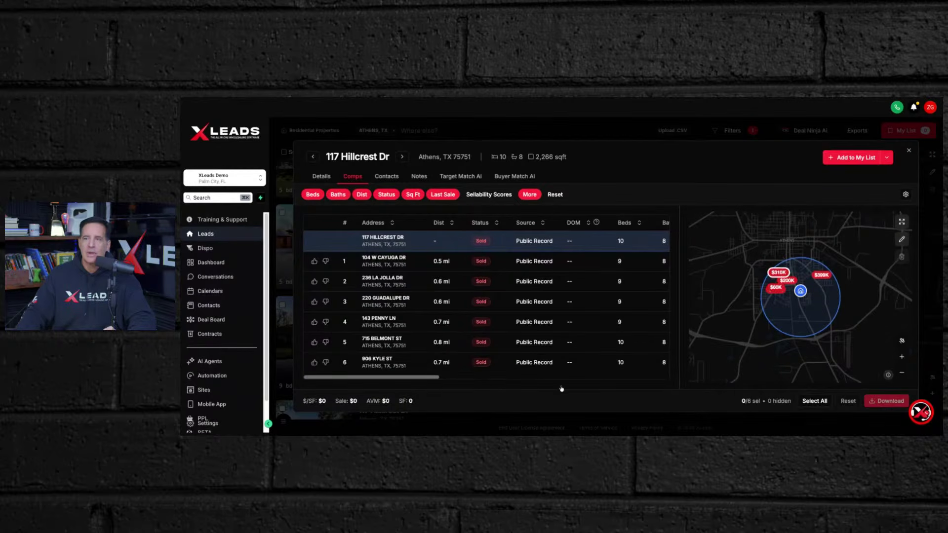
left_click_drag(429, 377, 572, 379)
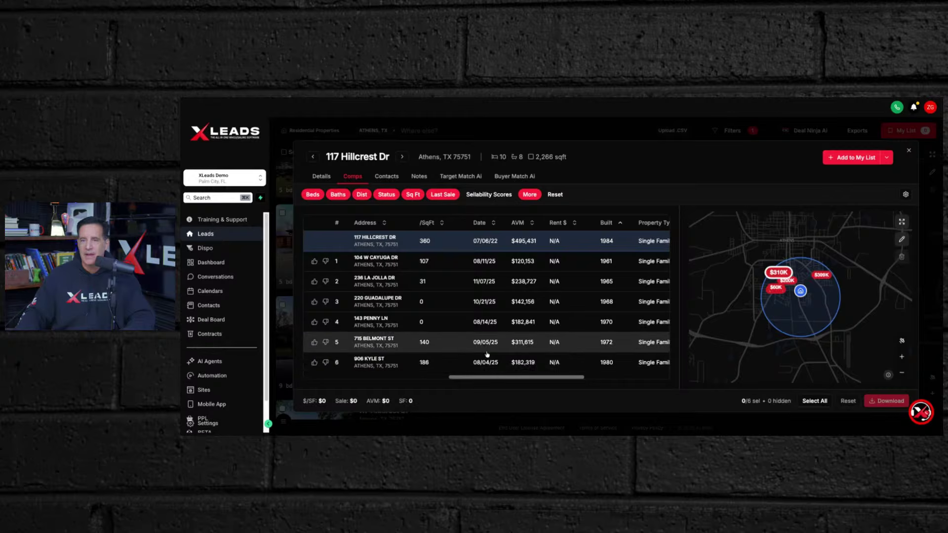
- Check the retail, rental and wholesale score columns, then scroll back to distance and status
left_click_drag(495, 378, 609, 383)
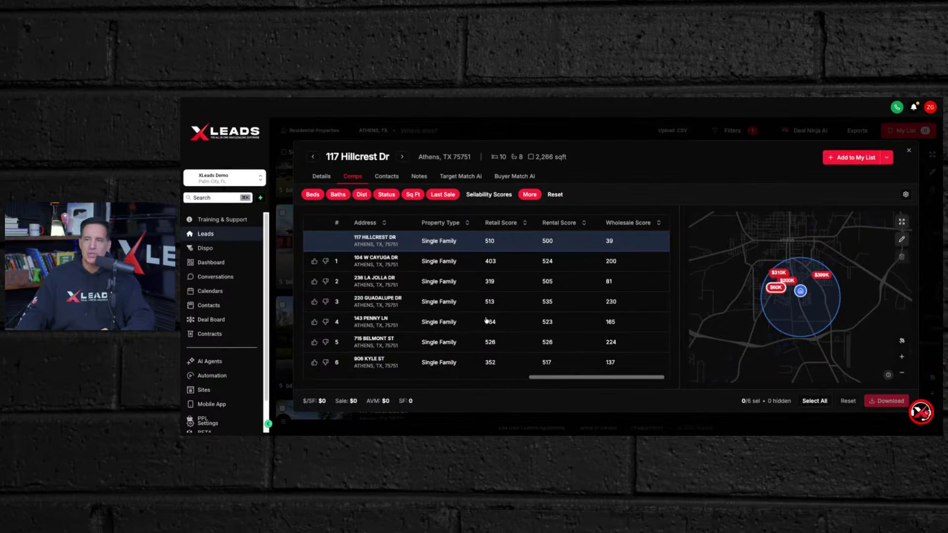
left_click_drag(589, 381, 330, 380)
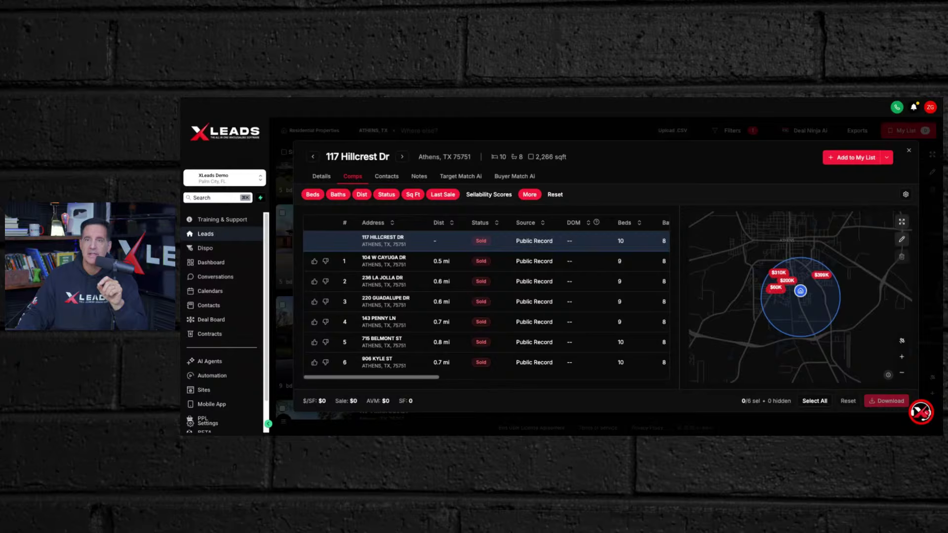
left_click(365, 196)
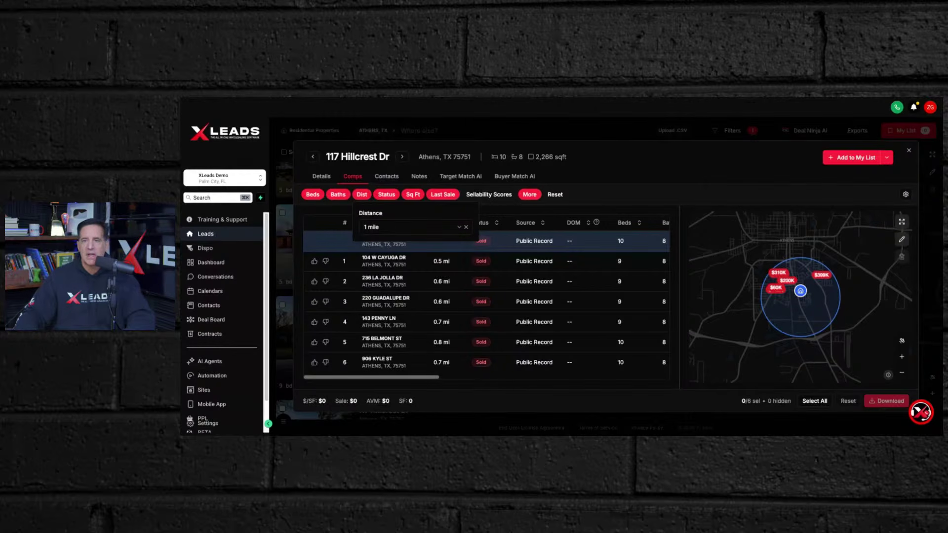
left_click(460, 227)
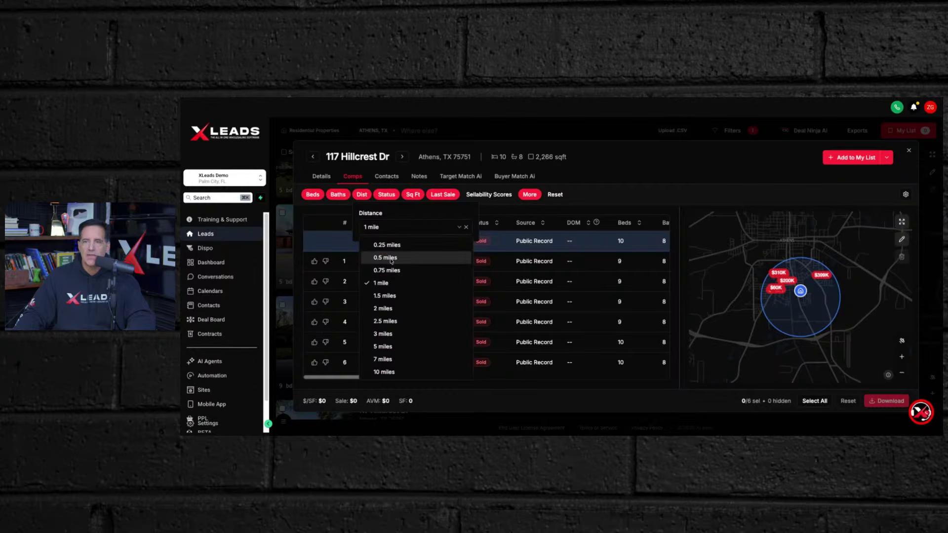
left_click(390, 257)
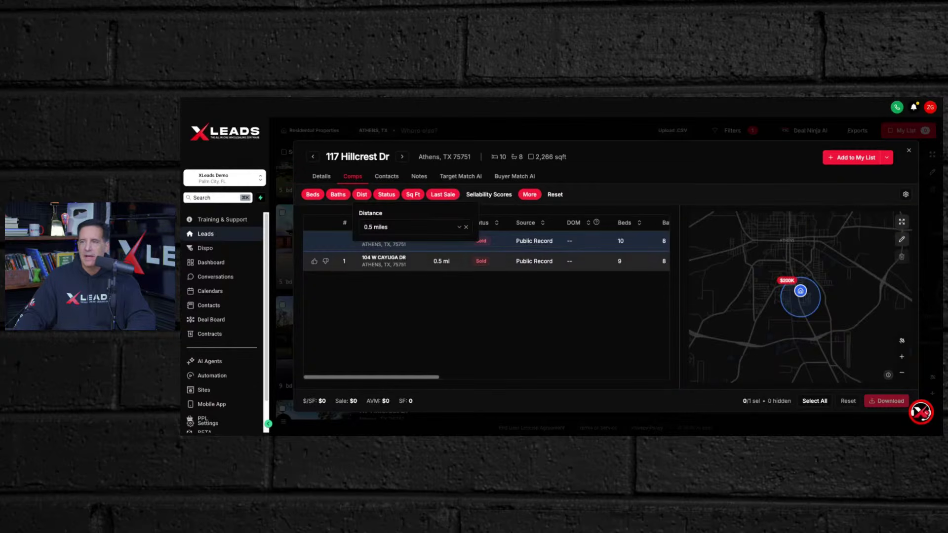
left_click(460, 228)
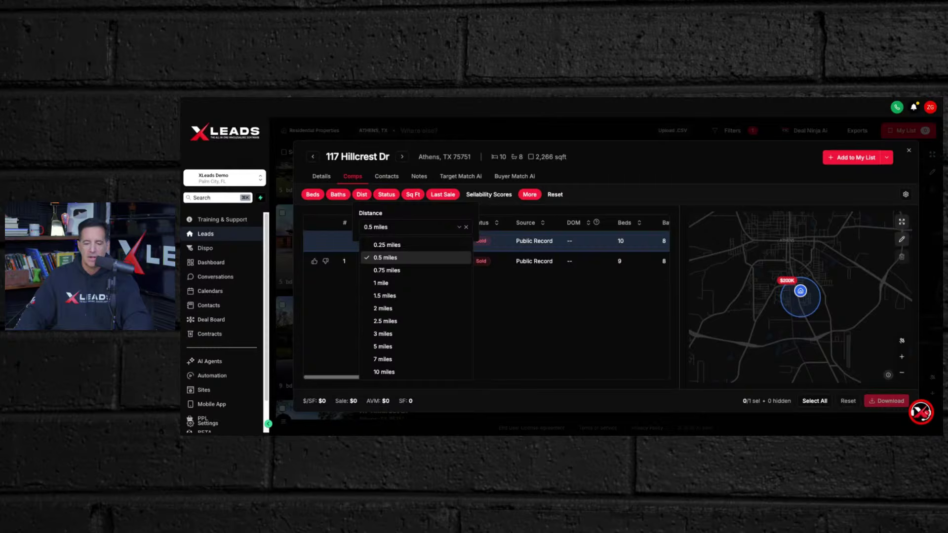
key("Escape")
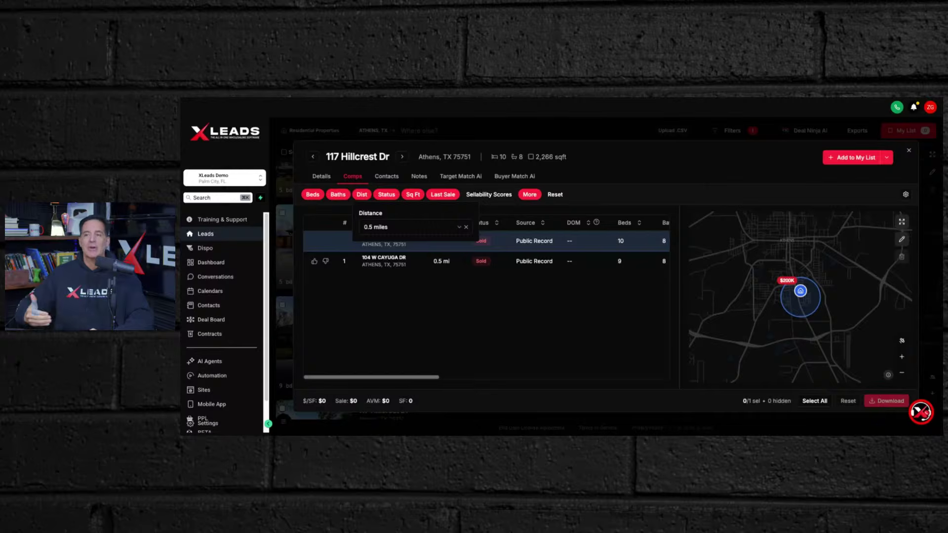
- Widen the comps radius past 1 and 1.5 miles to 2 miles, restoring eight comparables
left_click(459, 228)
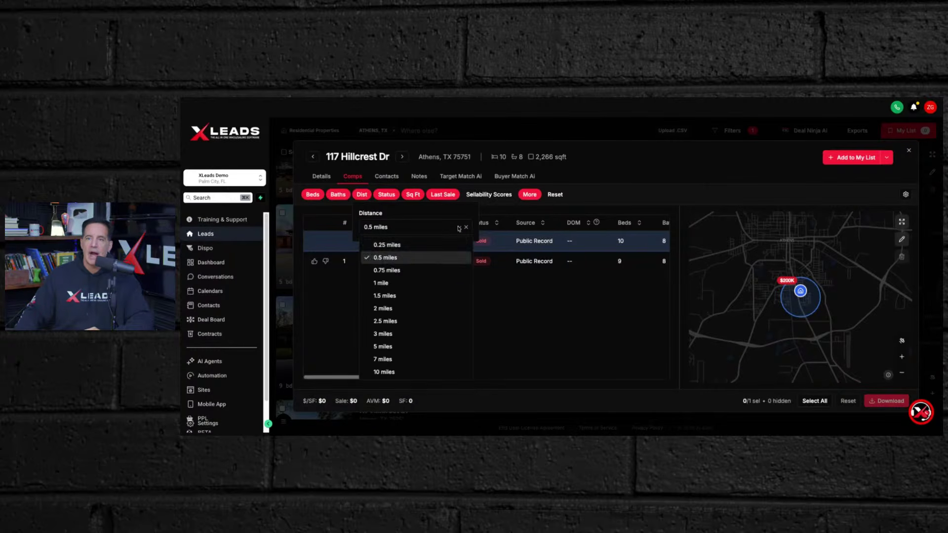
left_click(382, 284)
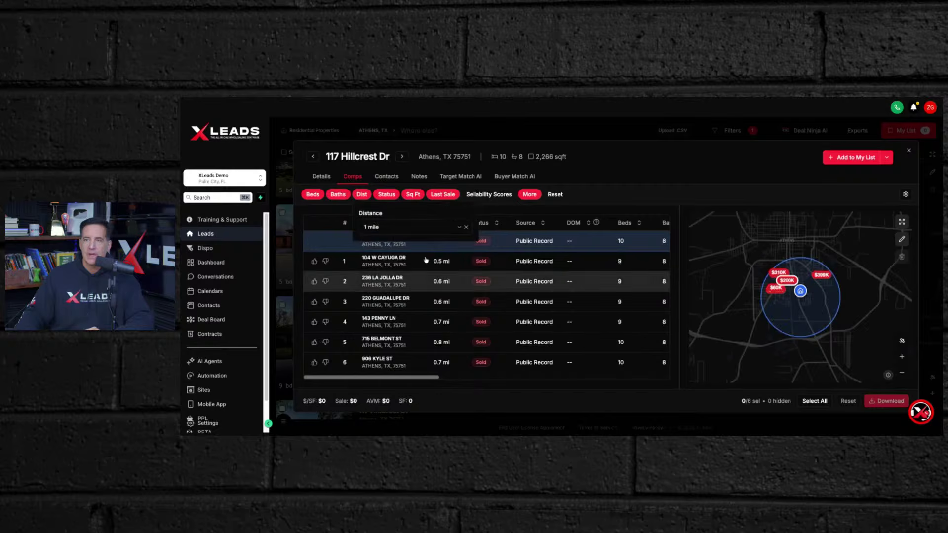
left_click(459, 229)
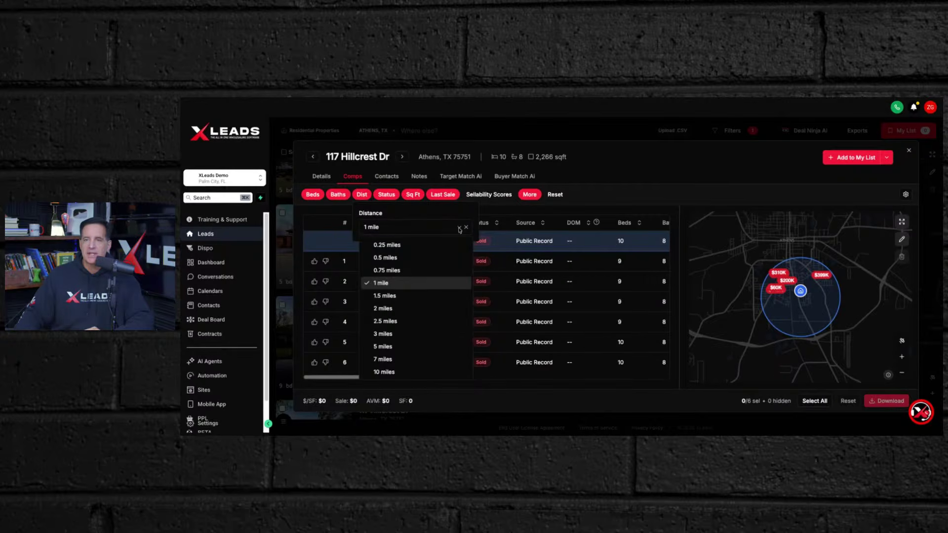
left_click(388, 296)
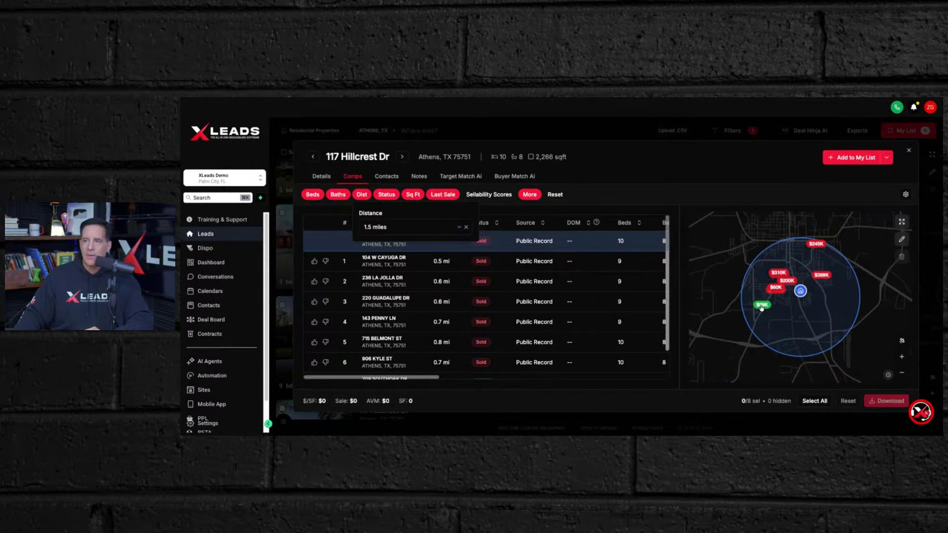
left_click(459, 228)
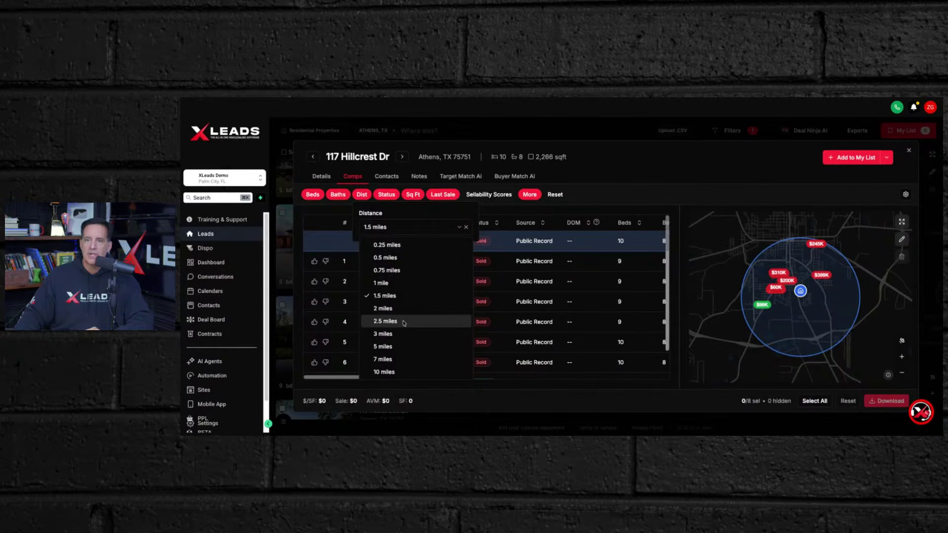
left_click(389, 347)
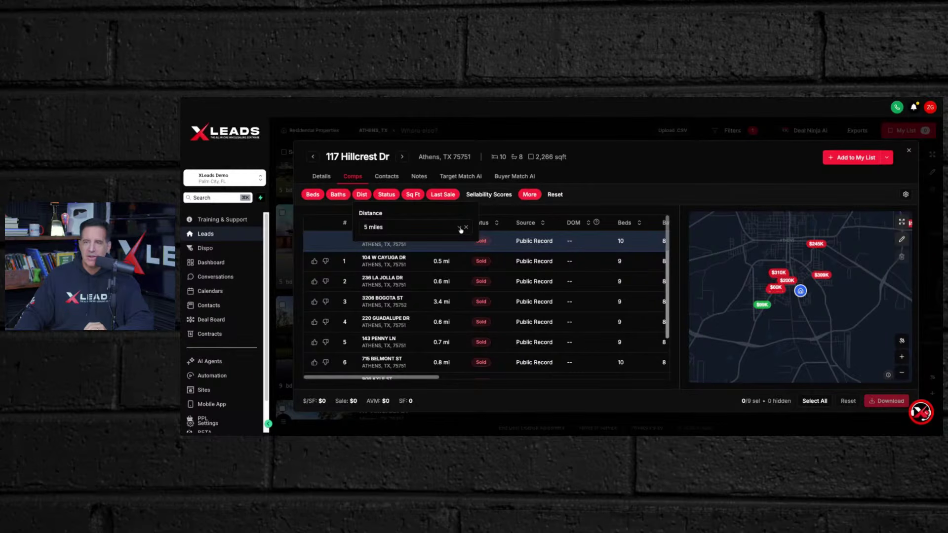
left_click(459, 228)
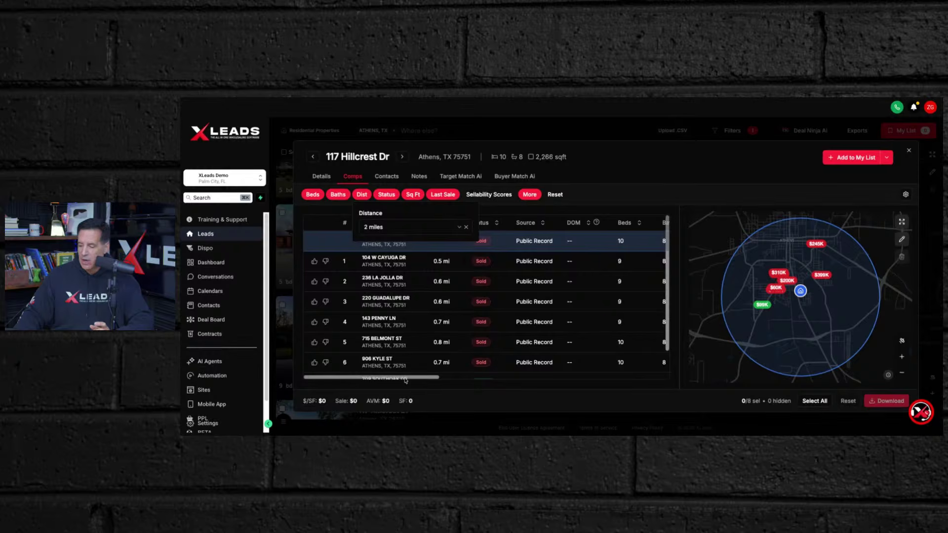
left_click(405, 379)
- Scroll the comps table sideways to compare the Beds, Baths, Sale $, Sq Ft and $/SqFt columns
left_click_drag(417, 380, 575, 378)
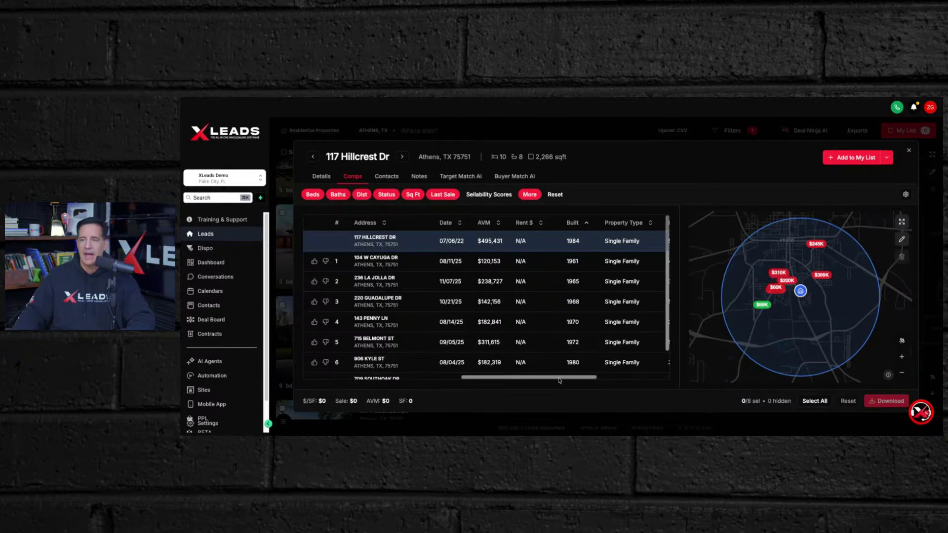
left_click_drag(557, 378, 382, 376)
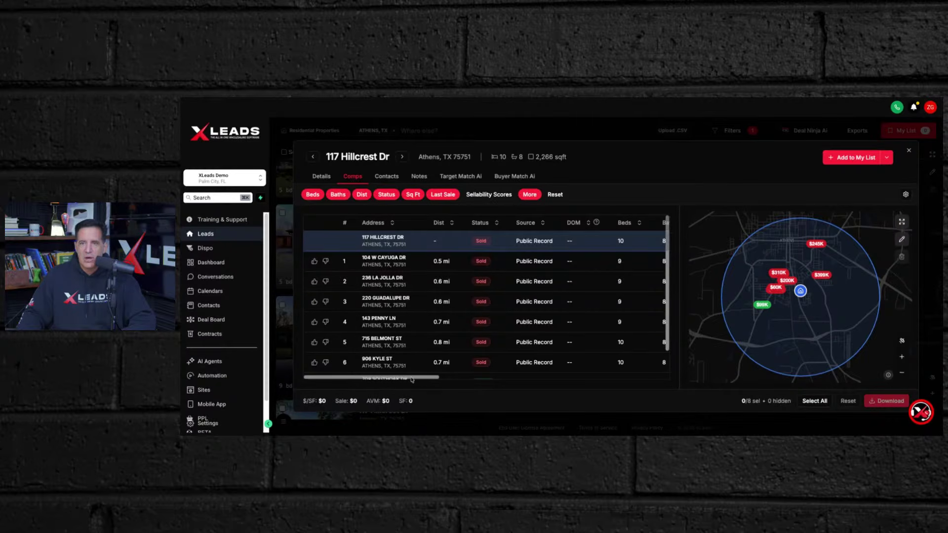
mouse_move(411, 379)
left_mouse_down()
mouse_move(473, 379)
mouse_move(412, 379)
left_mouse_up()
left_click(314, 261)
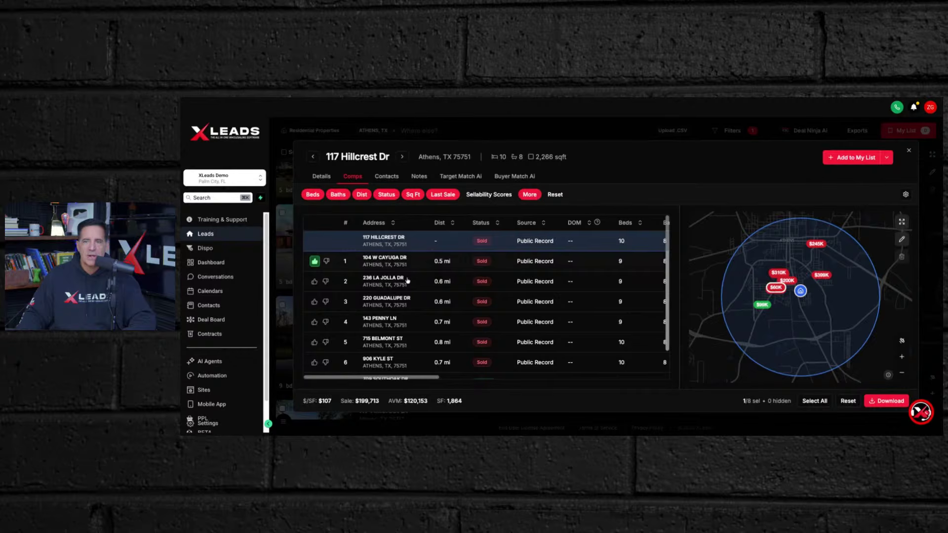
left_click(314, 282)
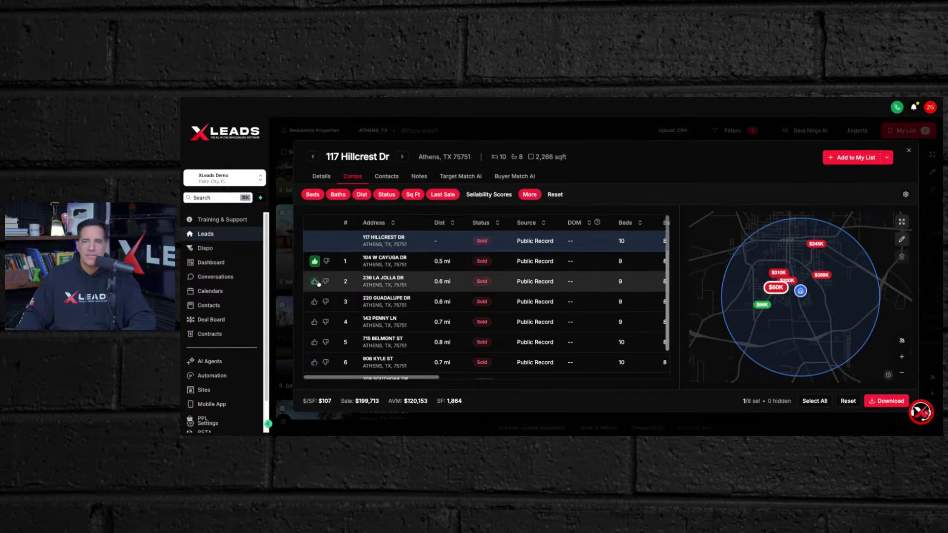
left_click(314, 321)
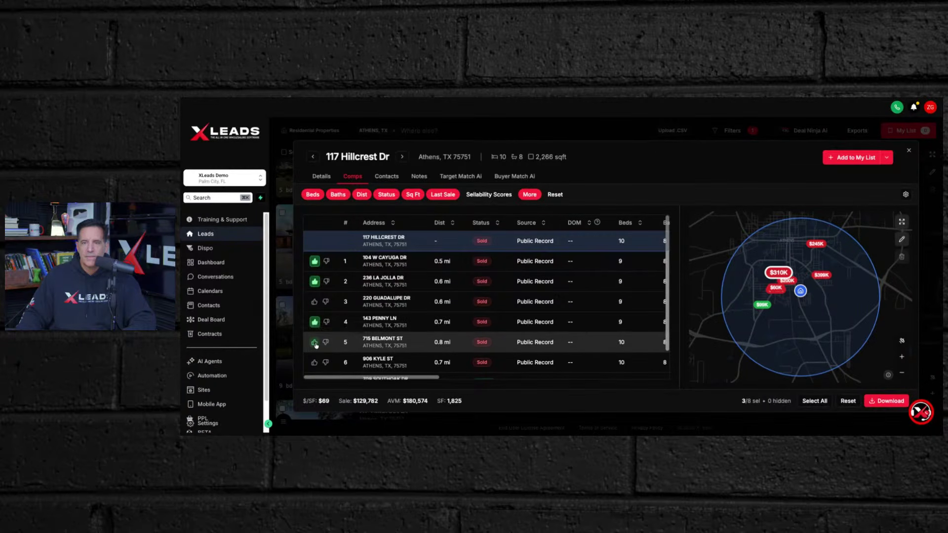
left_click(314, 342)
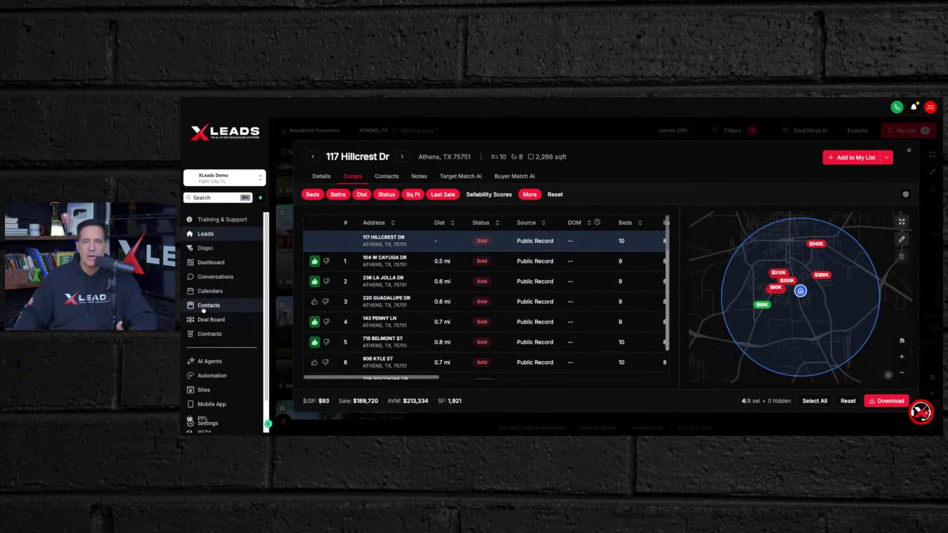
scroll(390, 316, "down", 2)
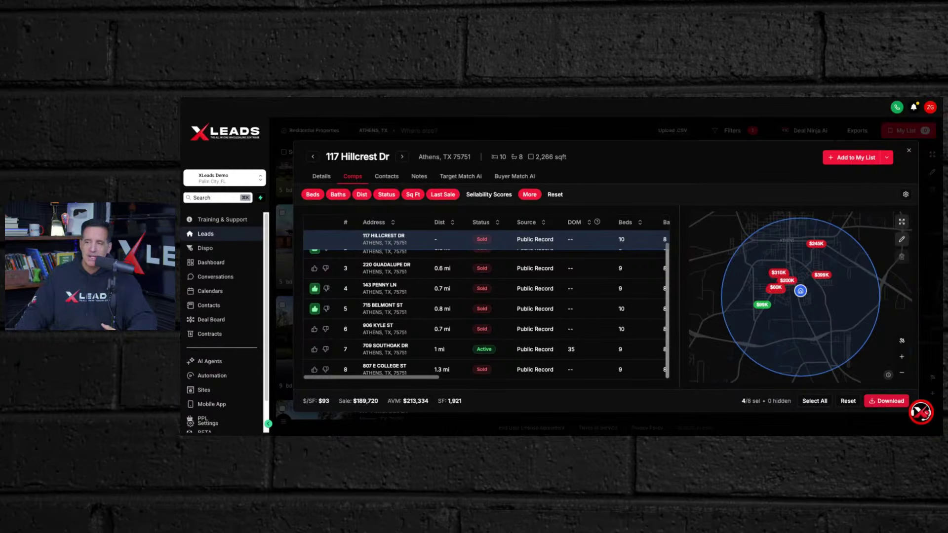
left_click(886, 401)
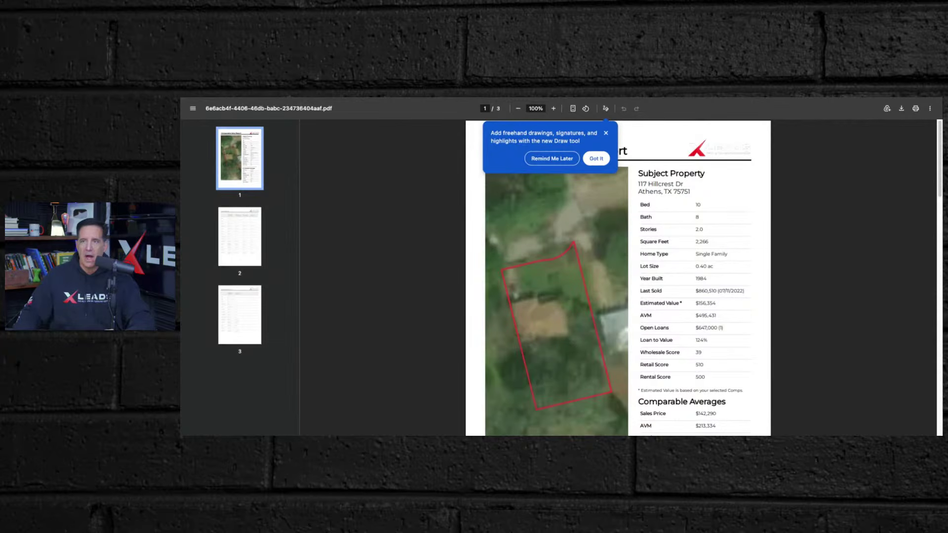
- Dismiss the Draw tool tip and review page 2's listing prices, last-sold figures, AVMs and features
left_click(571, 161)
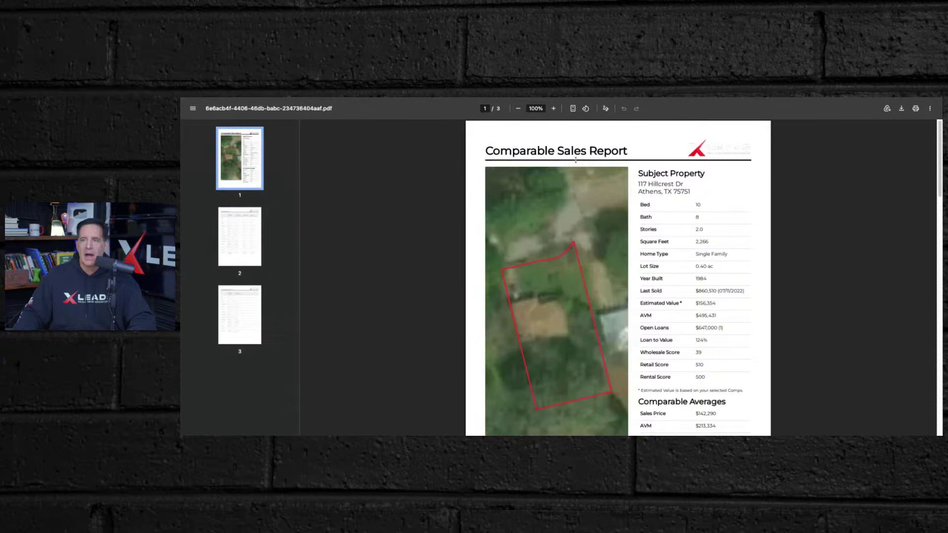
scroll(747, 203, "down", 8)
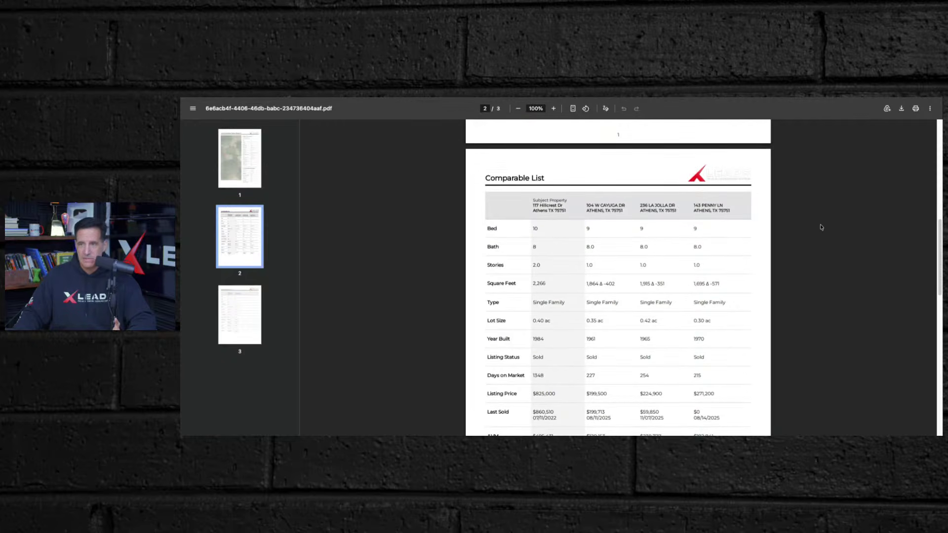
scroll(821, 227, "down", 5)
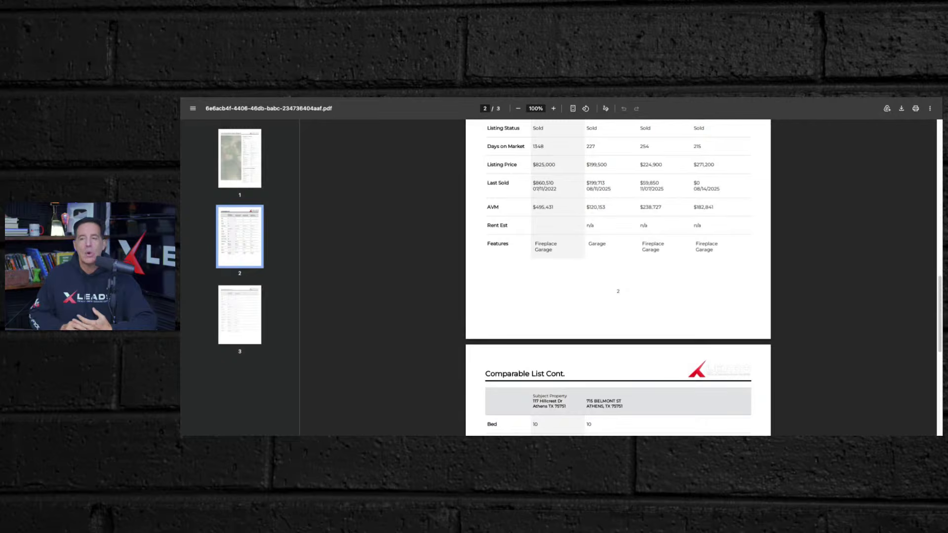
scroll(720, 269, "down", 3)
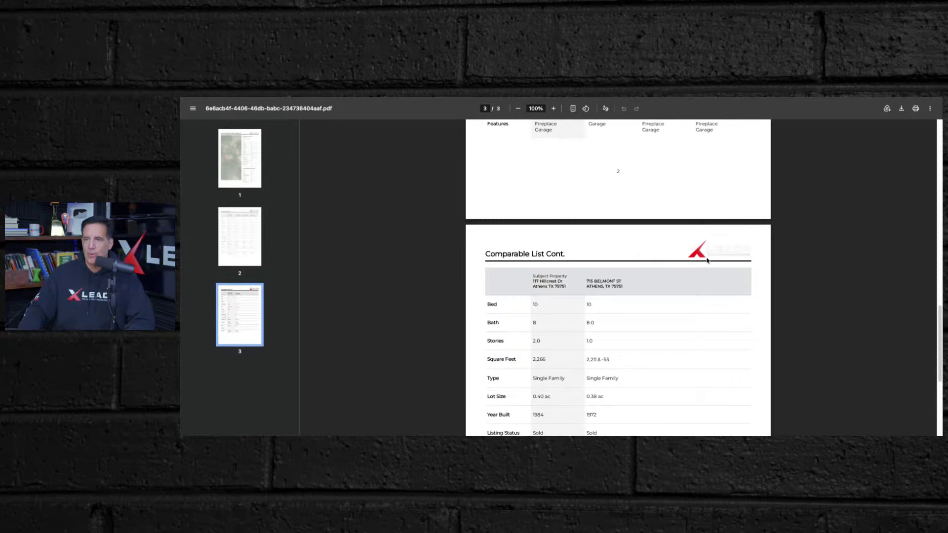
scroll(735, 303, "down", 4)
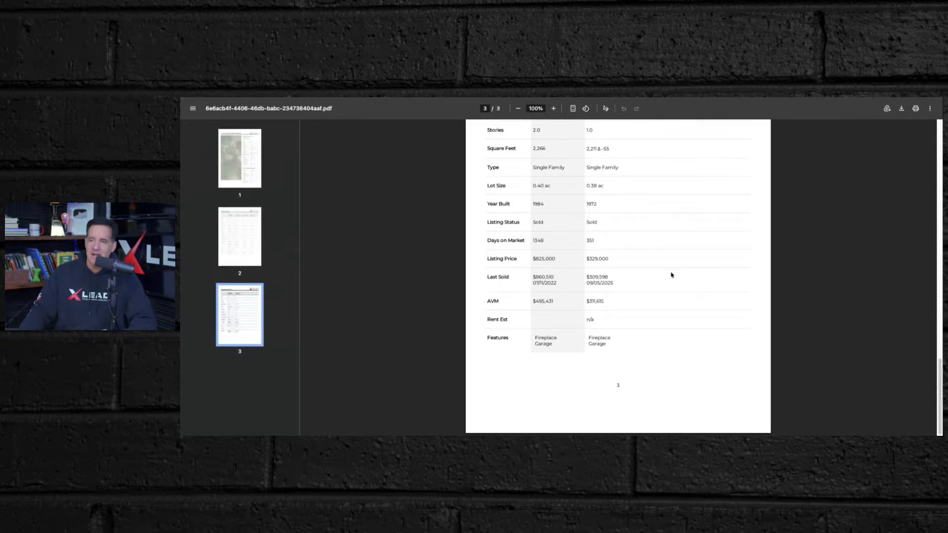
scroll(668, 263, "up", 3)
scroll(661, 264, "up", 20)
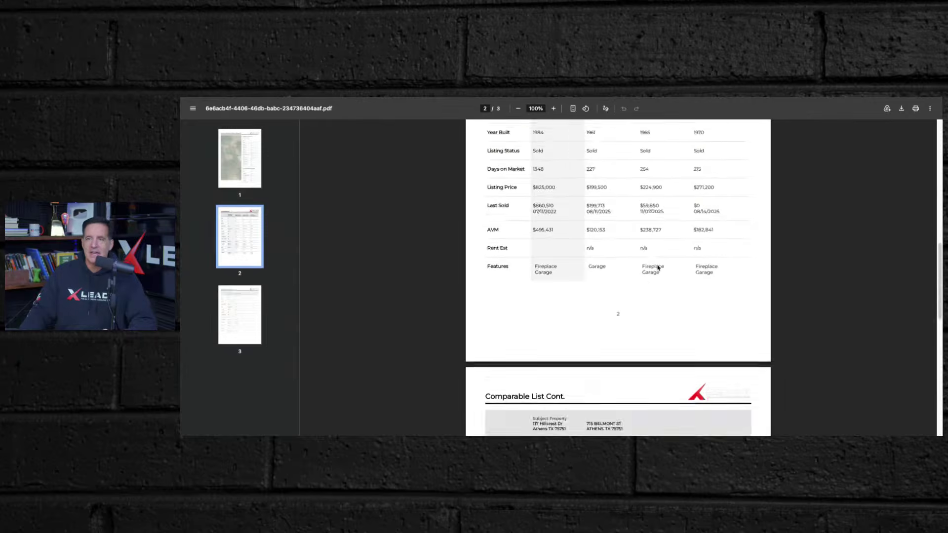
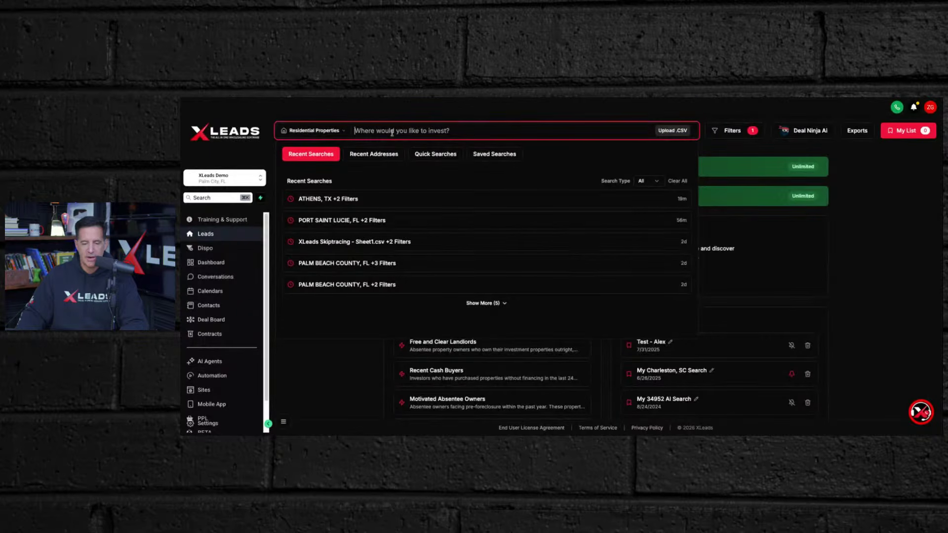
- Search 'shelby county' and pick SHELBY COUNTY, TN to load its 295.7k properties
type("shelby")
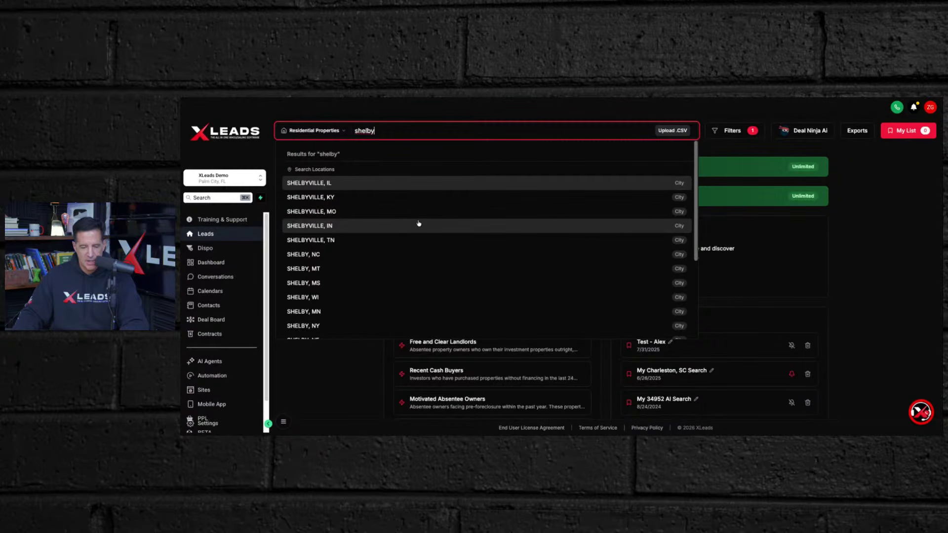
scroll(417, 223, "down", 2)
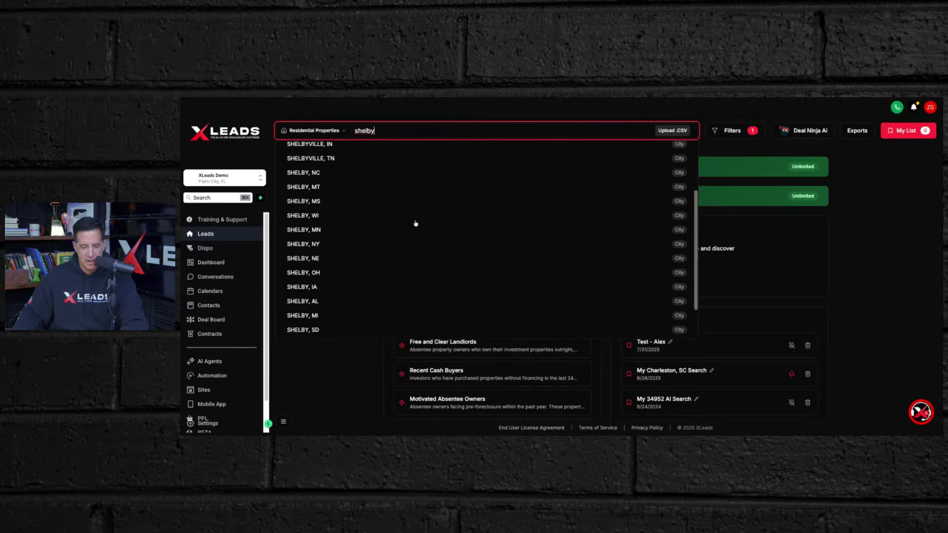
scroll(416, 223, "down", 2)
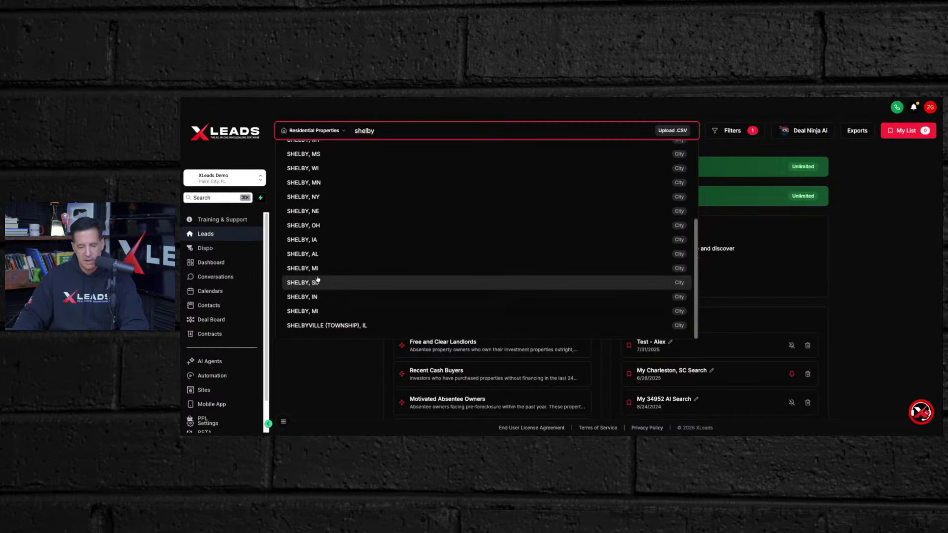
scroll(329, 219, "up", 2)
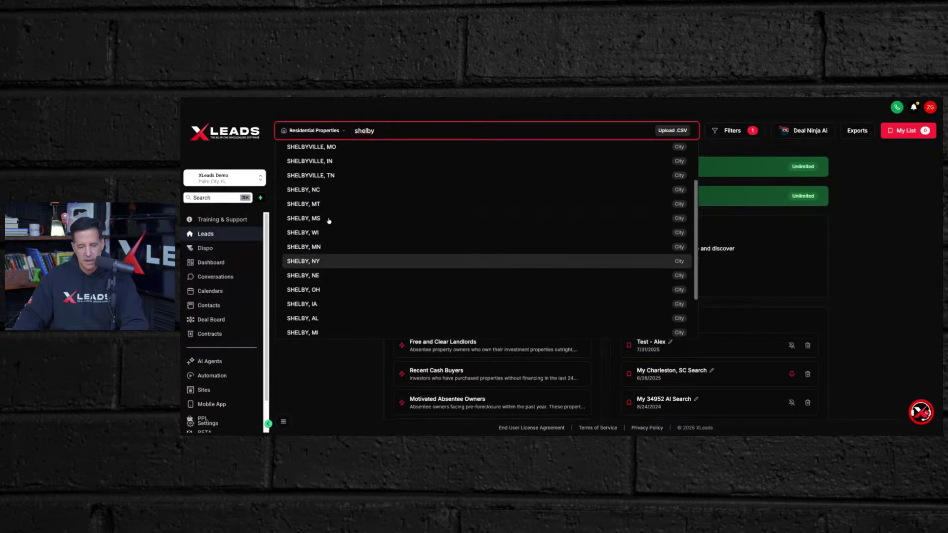
type("county")
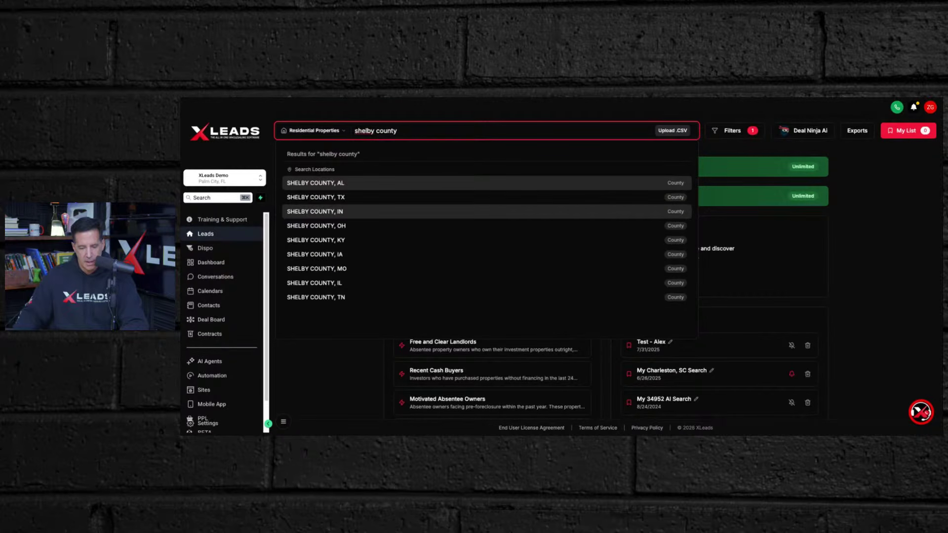
left_click(318, 299)
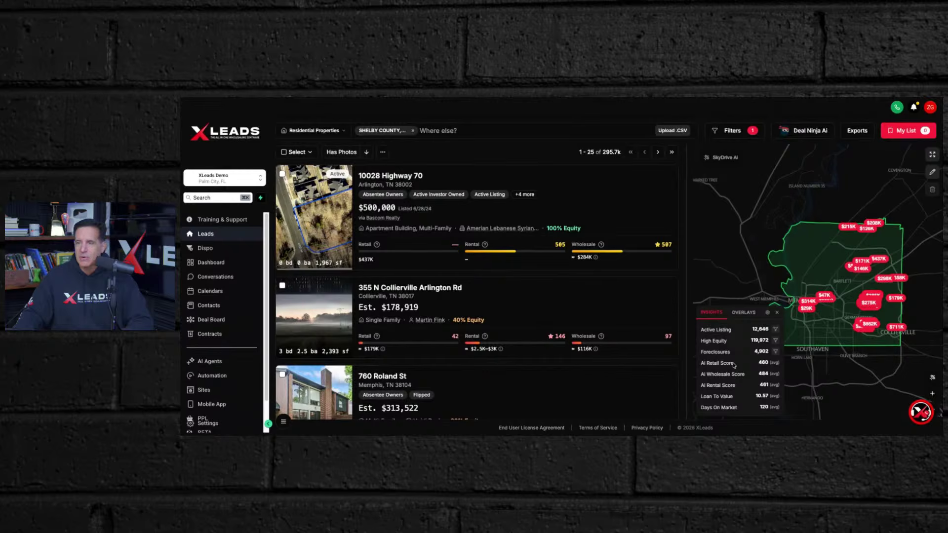
left_click(739, 312)
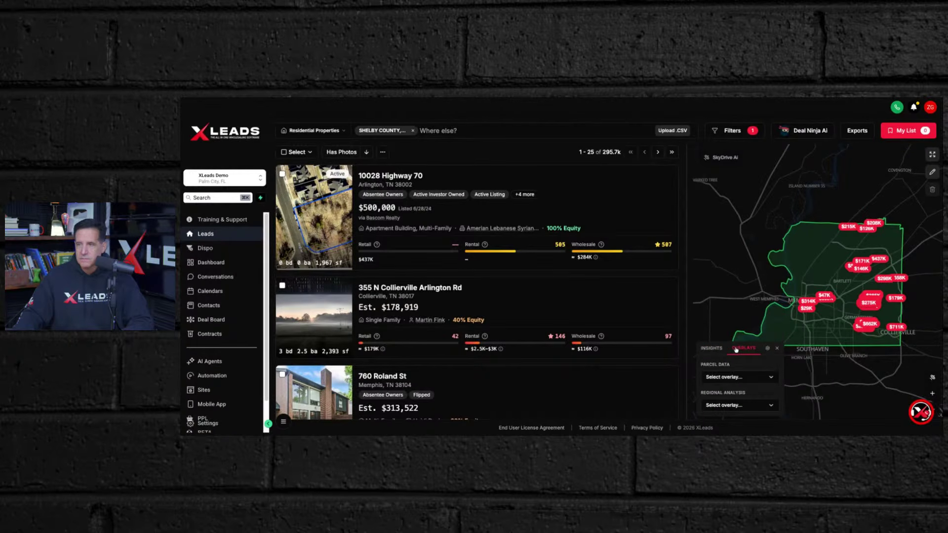
left_click(709, 349)
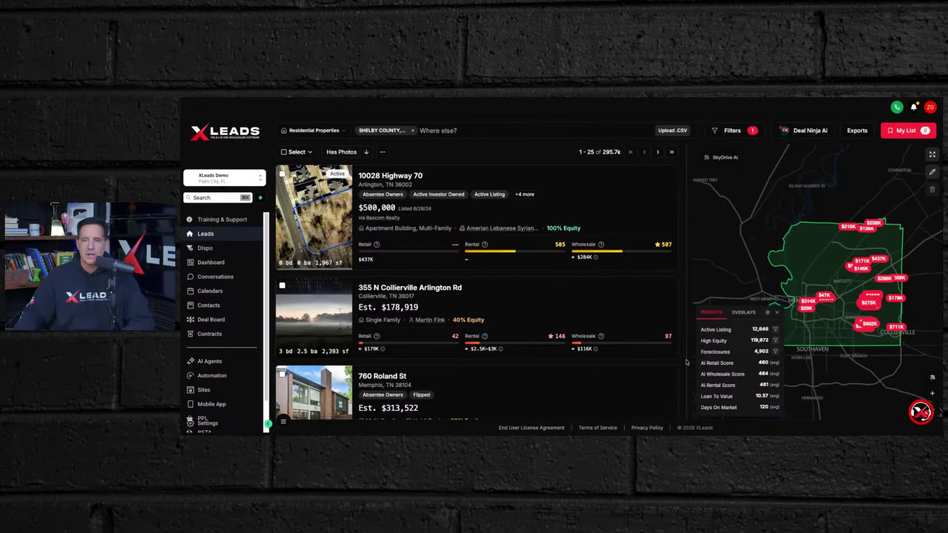
scroll(542, 300, "down", 2)
scroll(541, 300, "down", 10)
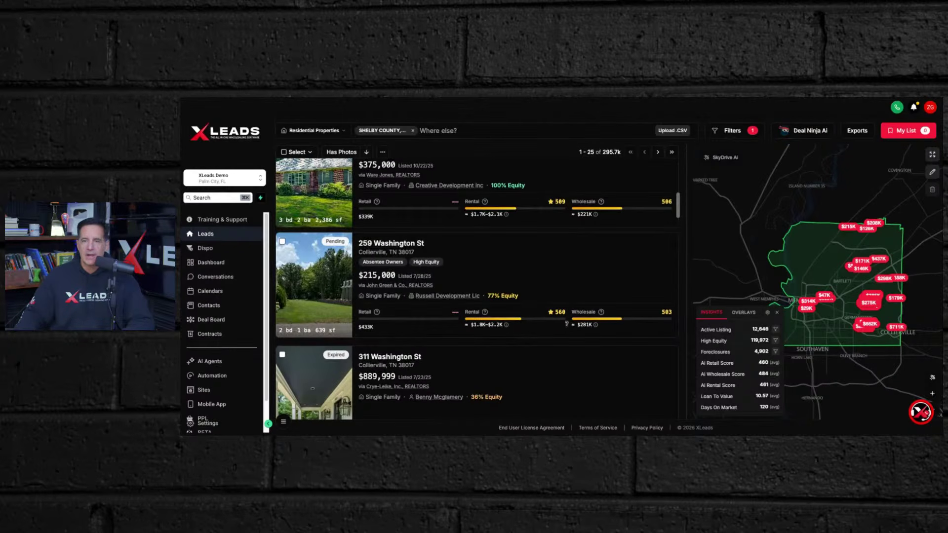
scroll(568, 331, "down", 5)
scroll(569, 330, "down", 5)
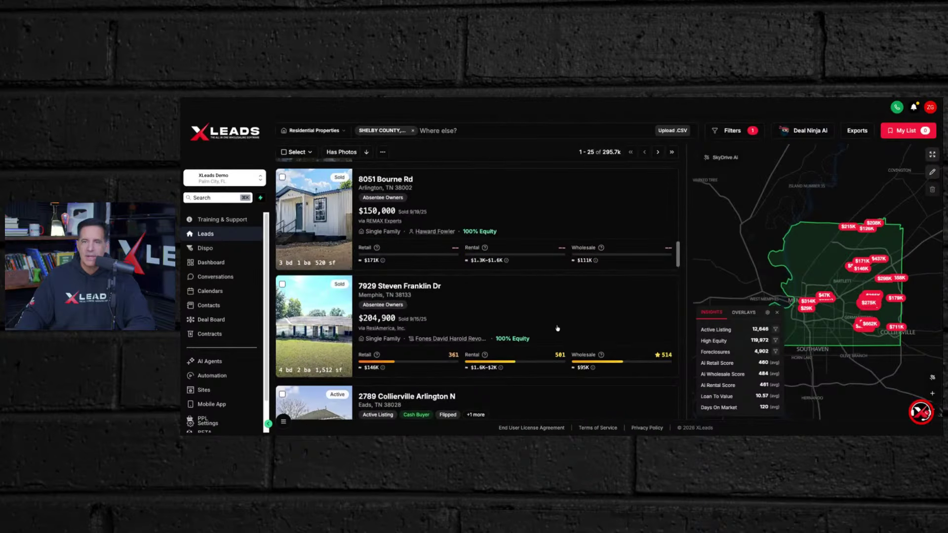
scroll(554, 326, "down", 1)
scroll(554, 325, "up", 1)
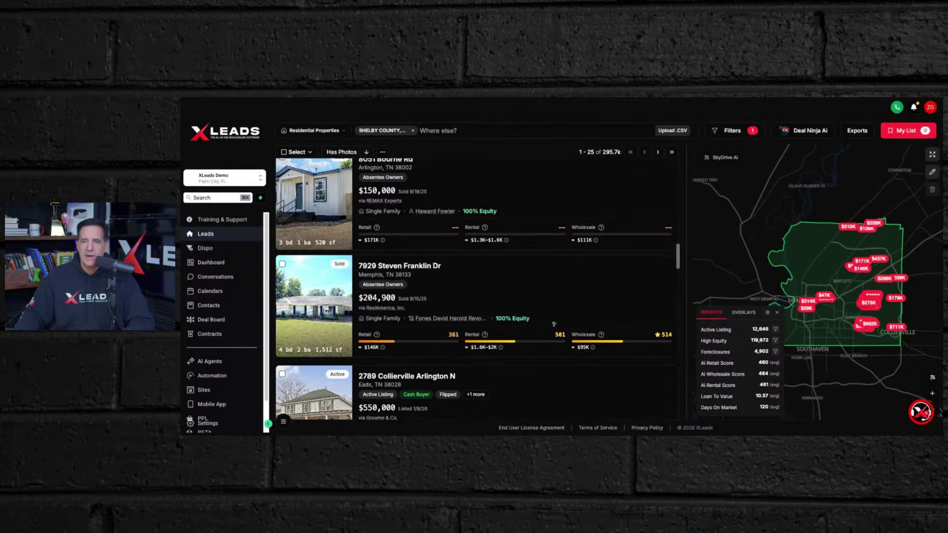
left_click(393, 268)
scroll(475, 318, "down", 3)
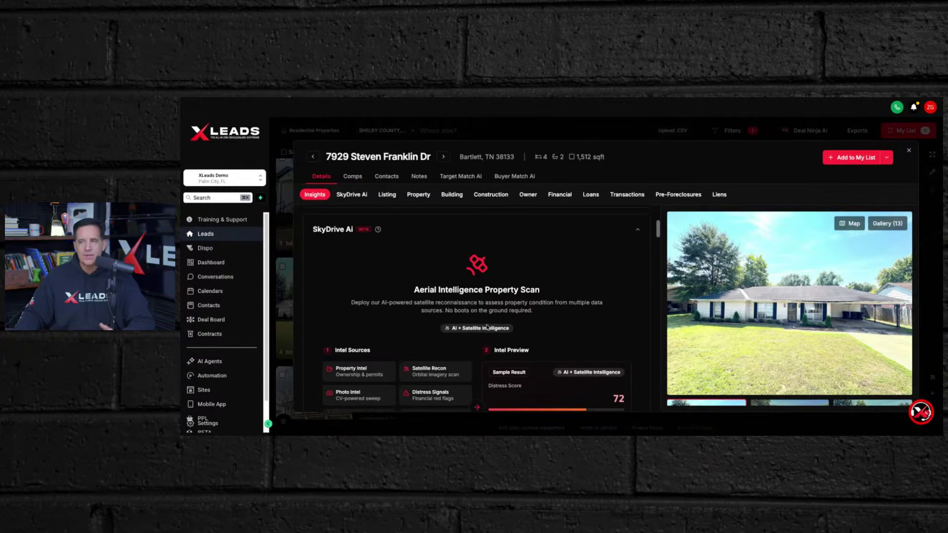
scroll(494, 328, "down", 1)
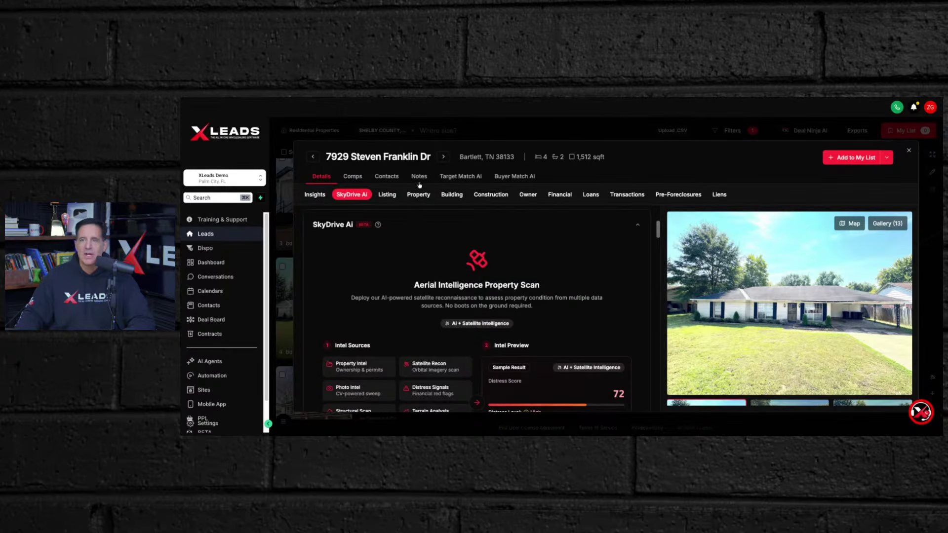
scroll(400, 290, "up", 4)
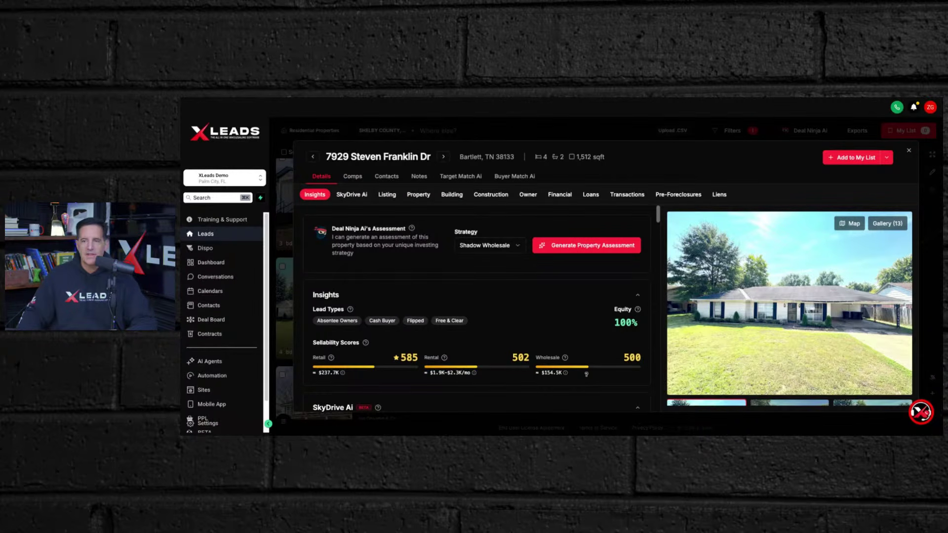
mouse_move(586, 373)
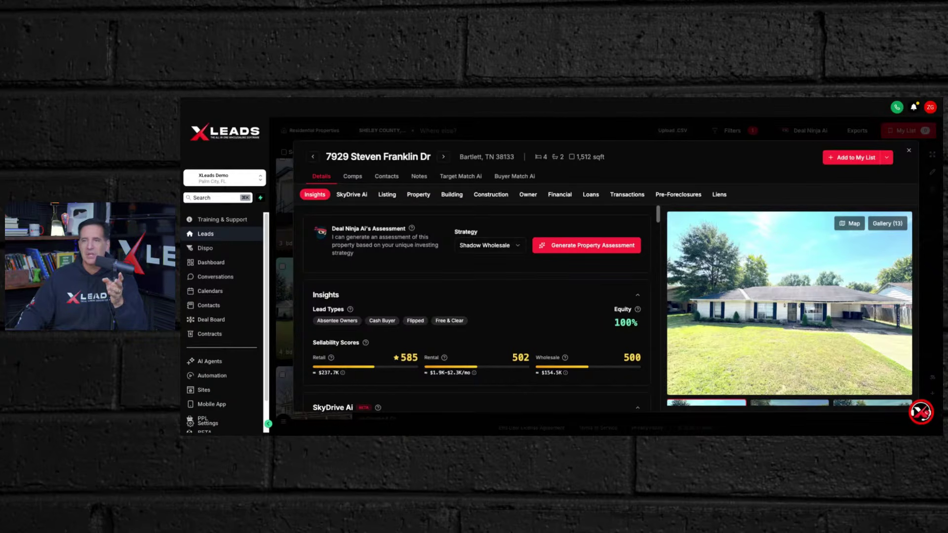
left_click(356, 178)
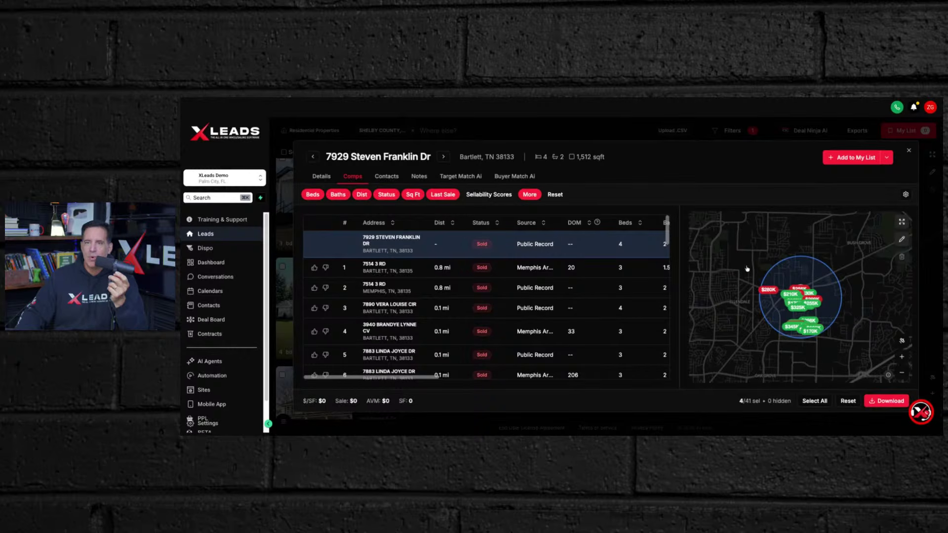
- Sort comps by distance farthest first and limit the radius to 0.5 miles, leaving 26 homes
left_click(453, 224)
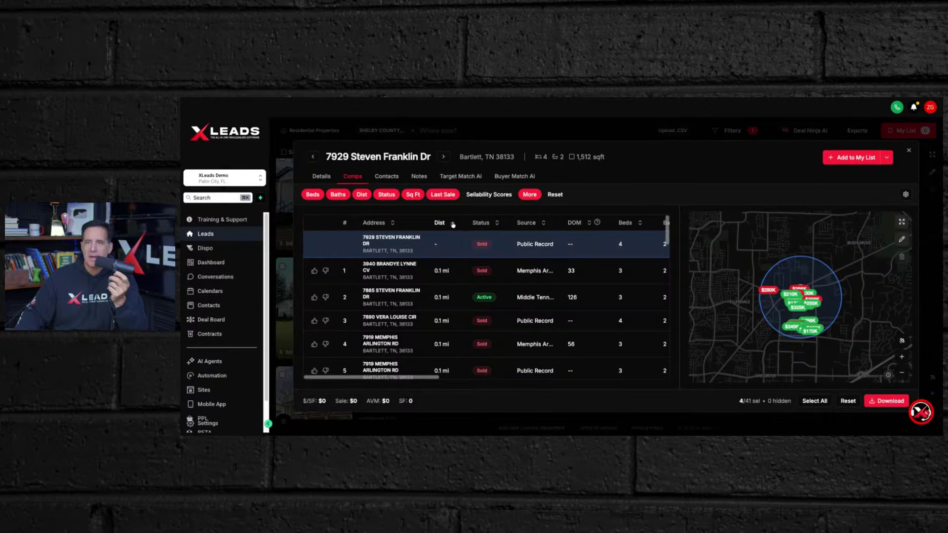
left_click(451, 223)
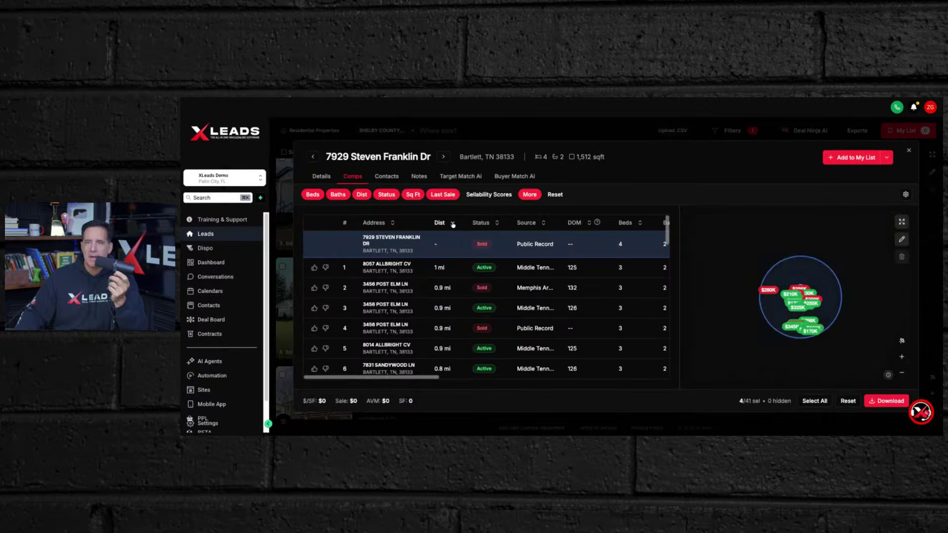
left_click(360, 196)
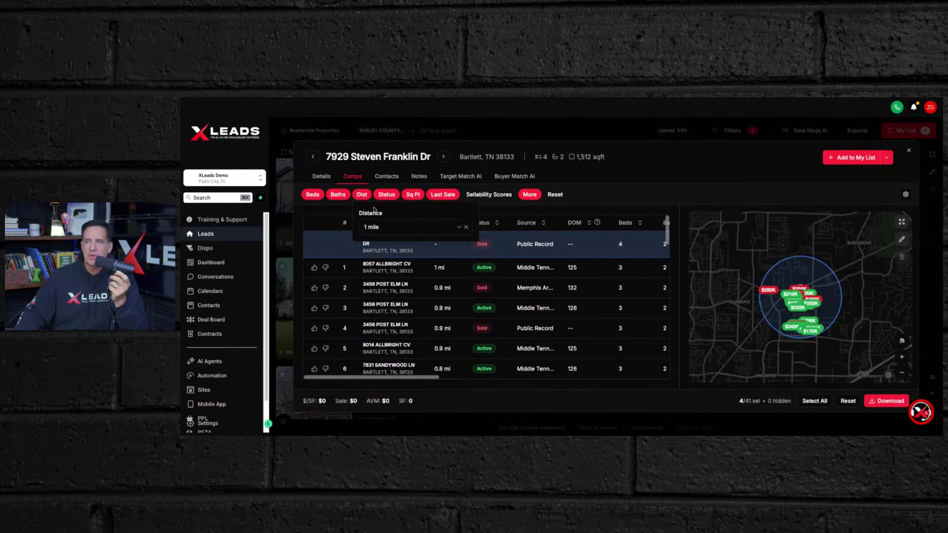
left_click(459, 228)
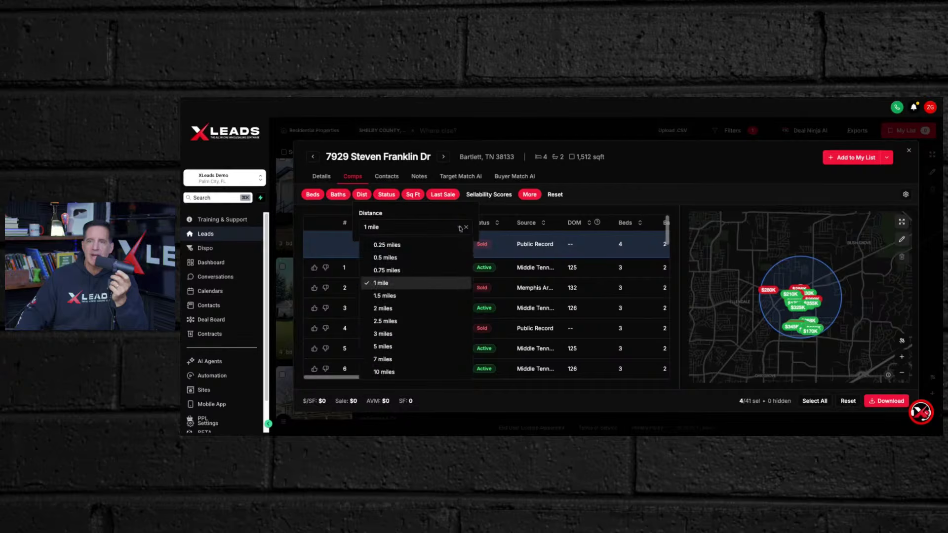
left_click(390, 258)
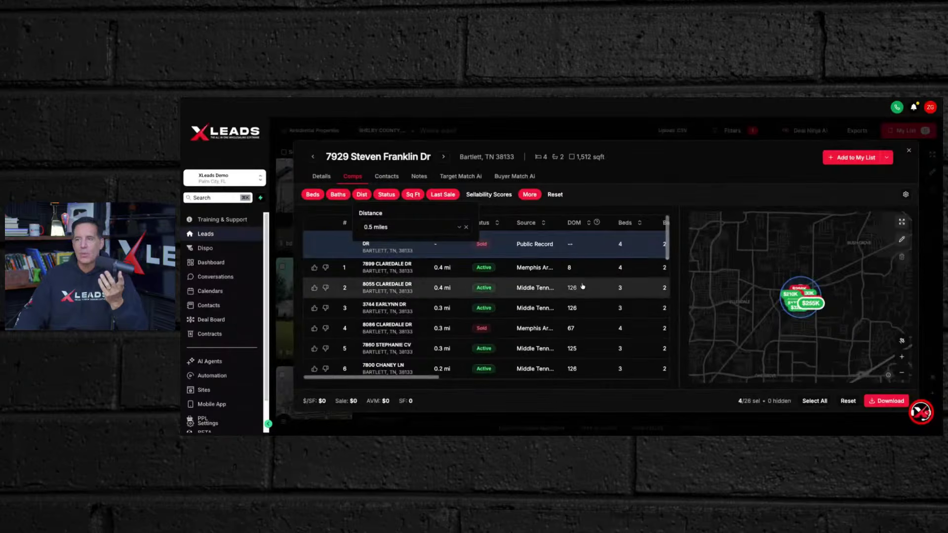
scroll(800, 281, "up", 5)
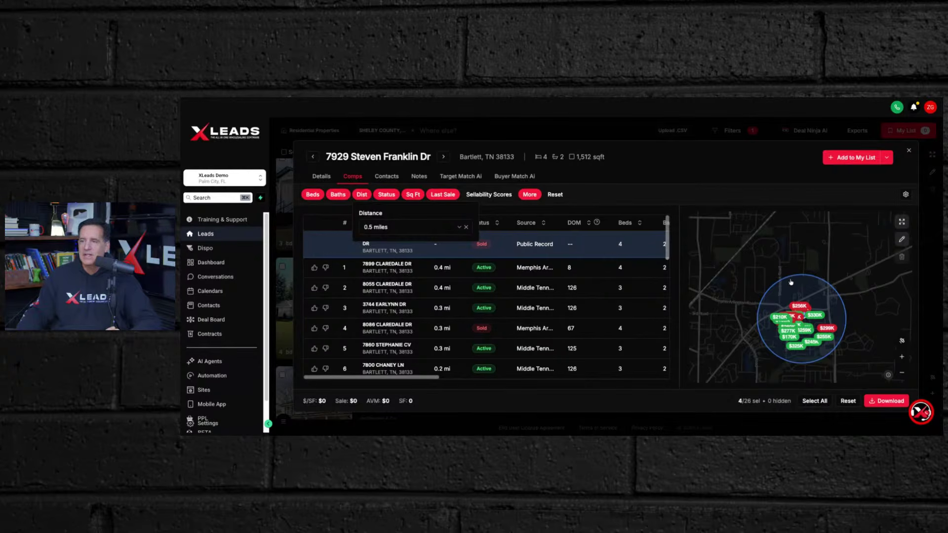
scroll(786, 282, "up", 2)
left_click(736, 289)
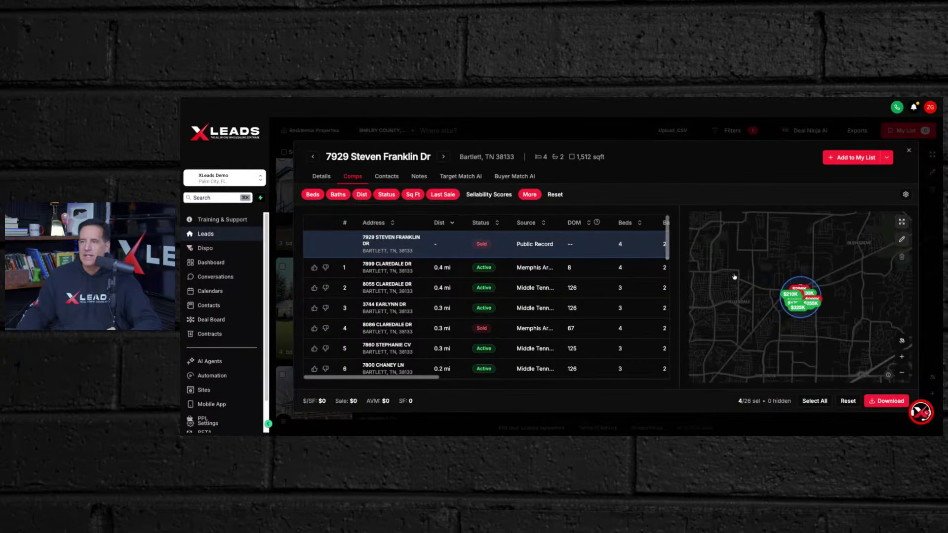
scroll(795, 298, "up", 3)
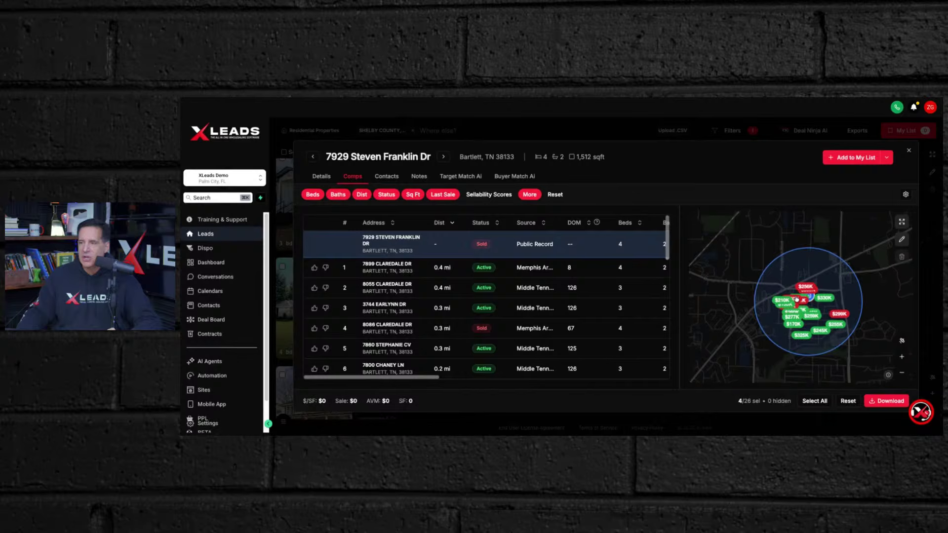
scroll(796, 298, "up", 3)
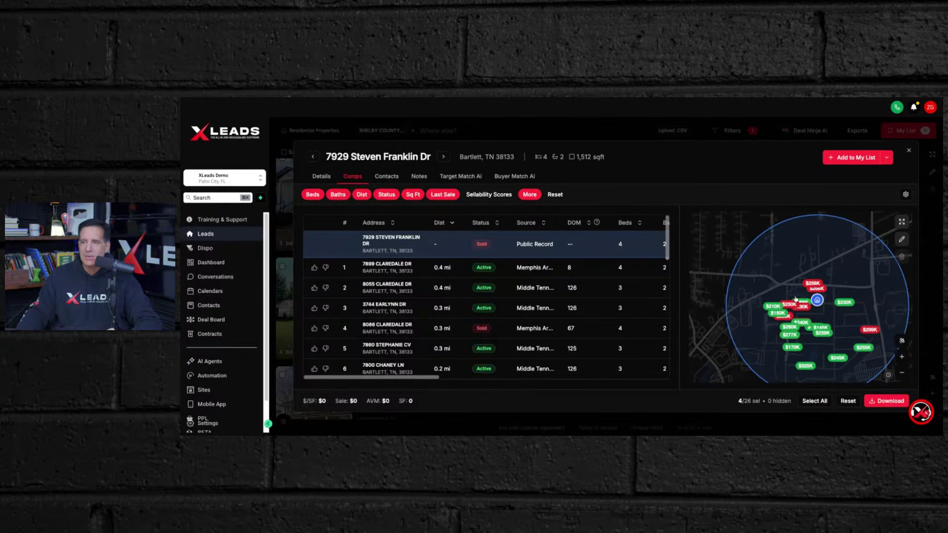
scroll(794, 299, "up", 1)
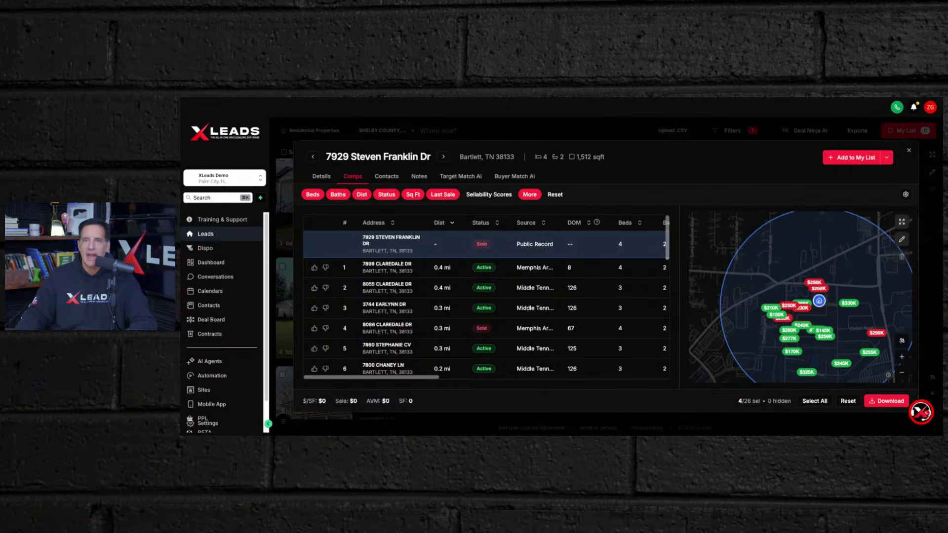
scroll(800, 263, "down", 5)
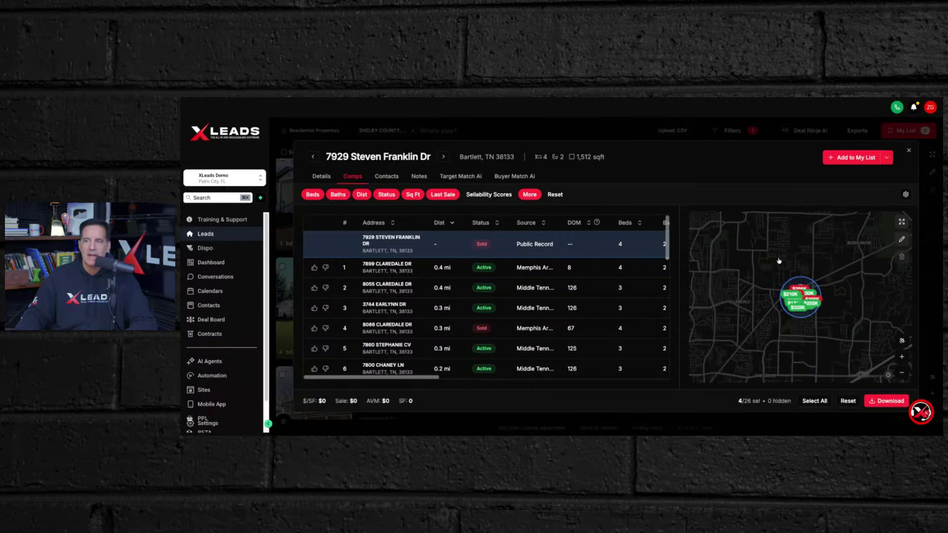
scroll(800, 264, "up", 5)
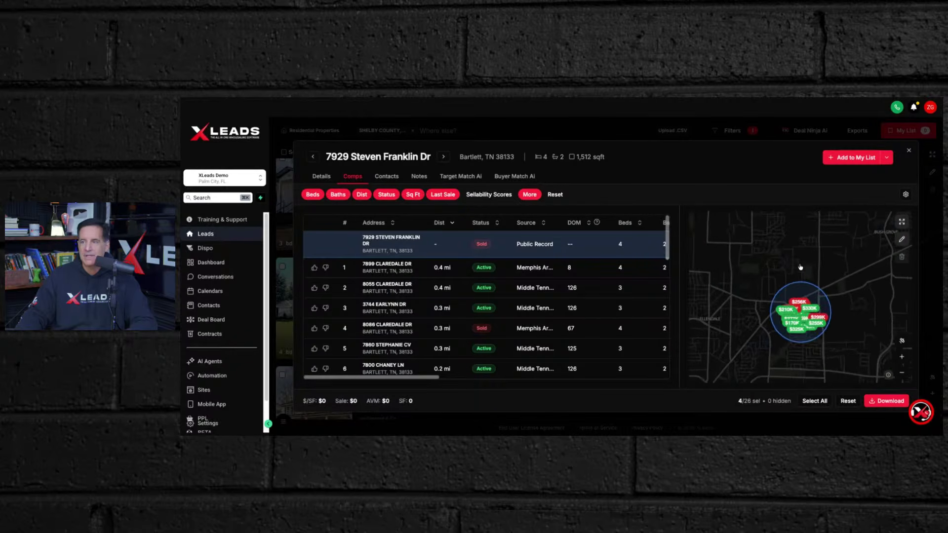
left_click_drag(802, 300, 805, 256)
scroll(805, 257, "up", 3)
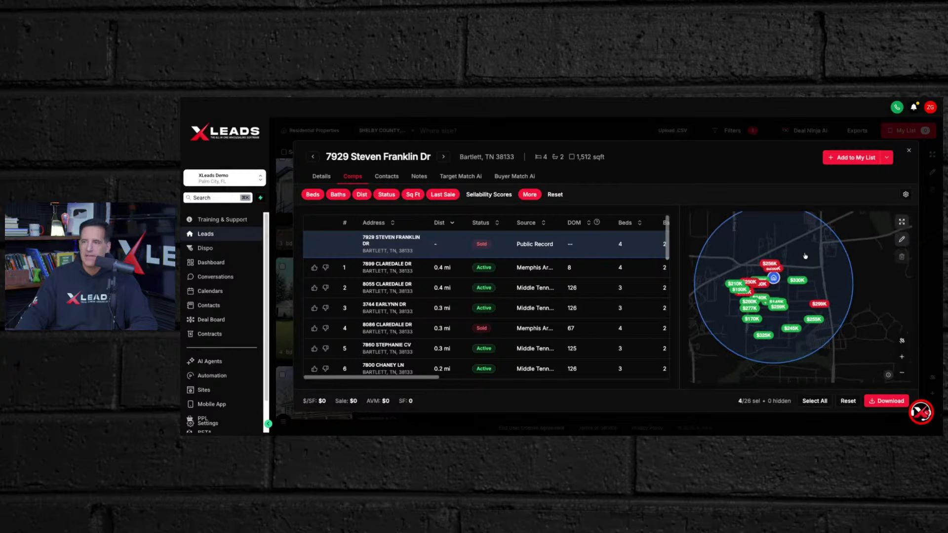
scroll(806, 256, "up", 2)
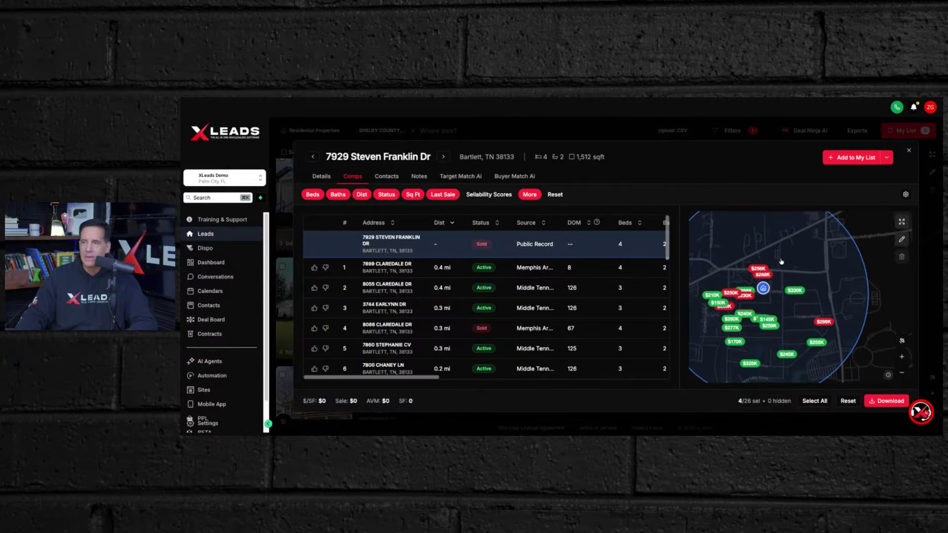
scroll(802, 258, "up", 2)
scroll(799, 259, "up", 2)
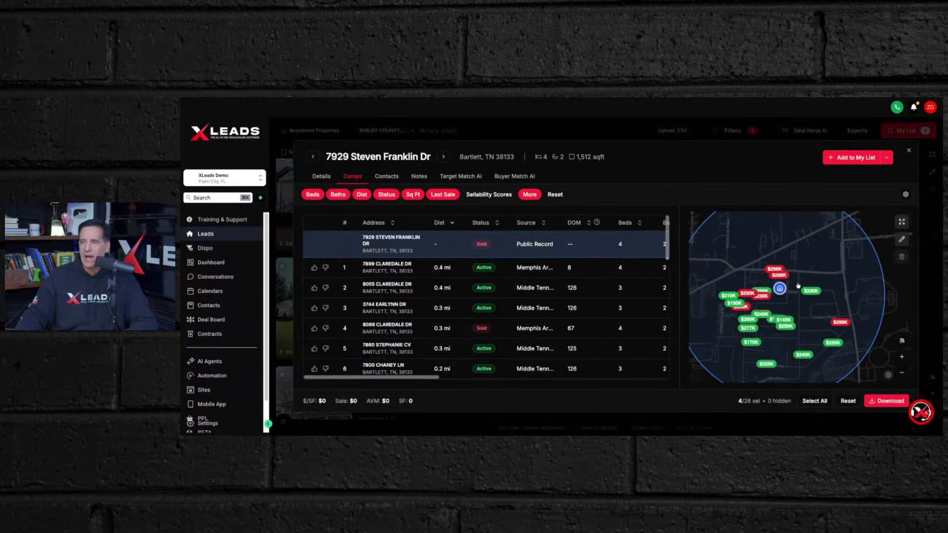
scroll(798, 271, "up", 2)
left_click_drag(810, 272, 817, 262)
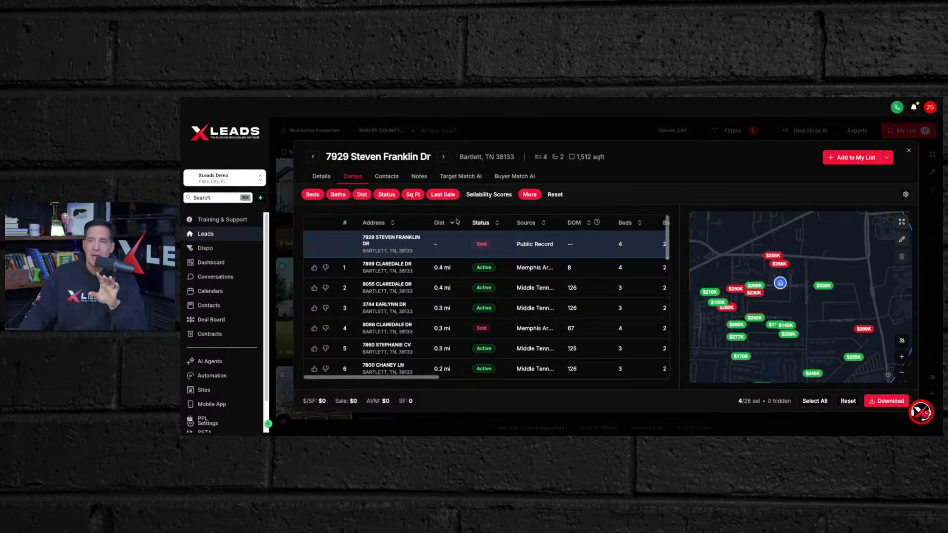
- Set the listing status filter to Active only, leaving 14 comps
left_click(384, 195)
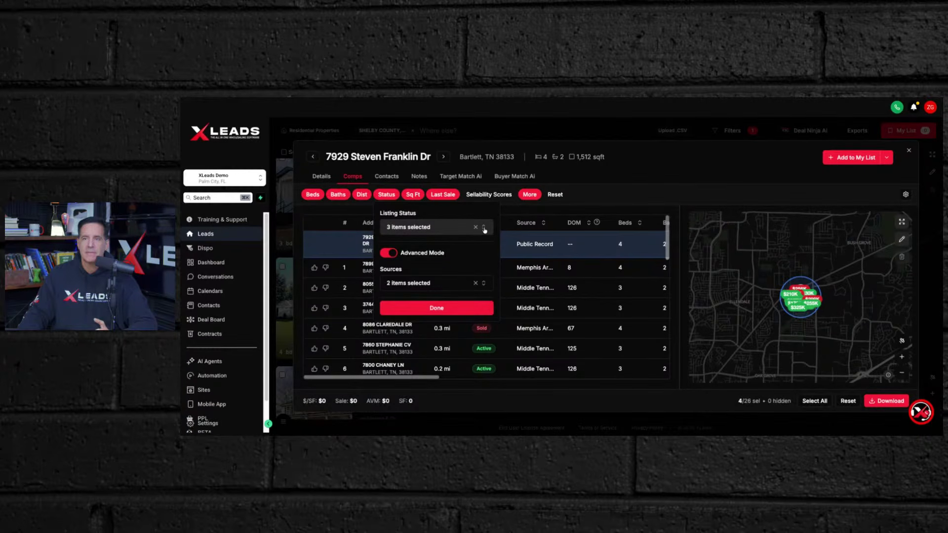
left_click(485, 228)
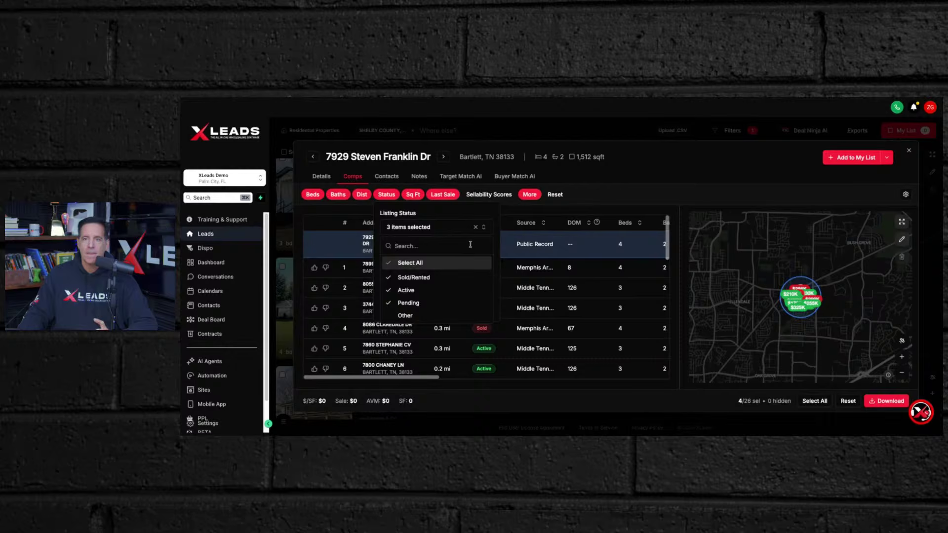
left_click(389, 263)
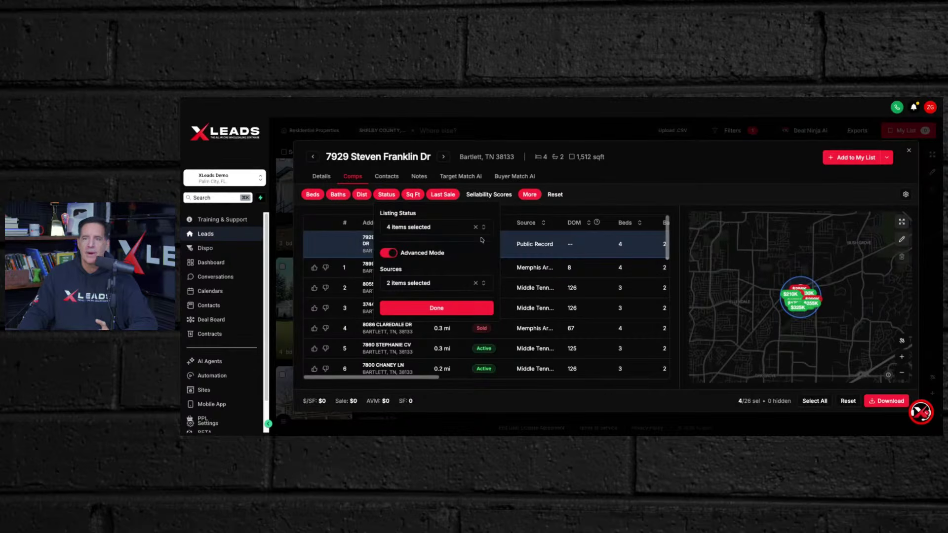
left_click(484, 228)
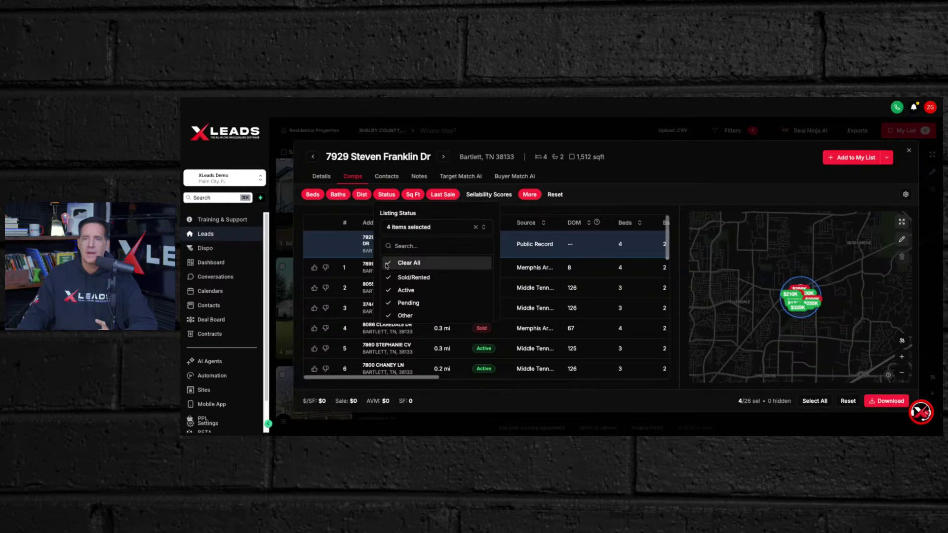
left_click(388, 265)
left_click(484, 228)
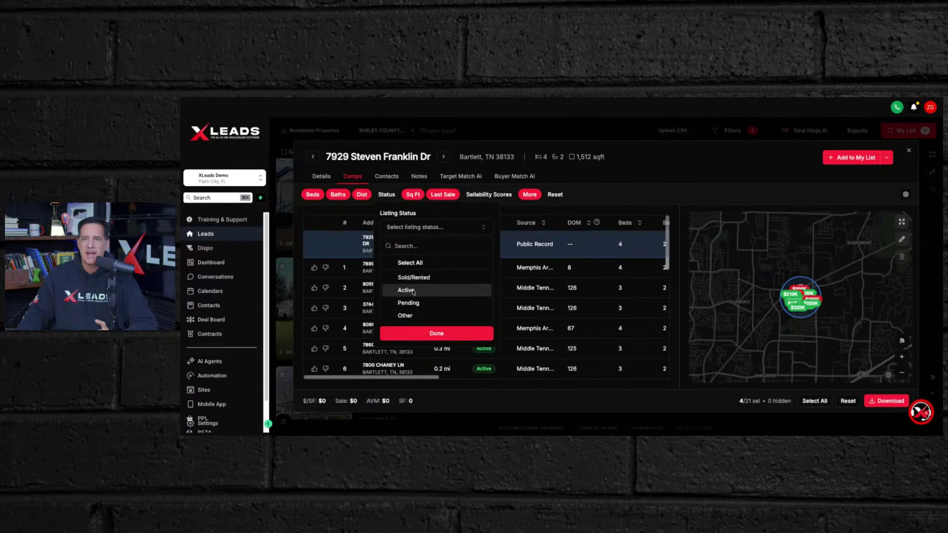
left_click(413, 291)
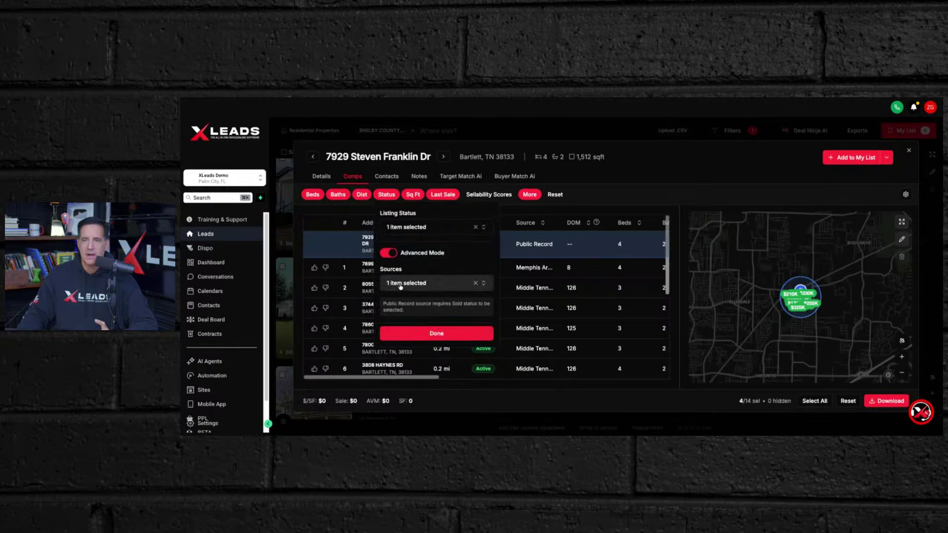
left_click(428, 335)
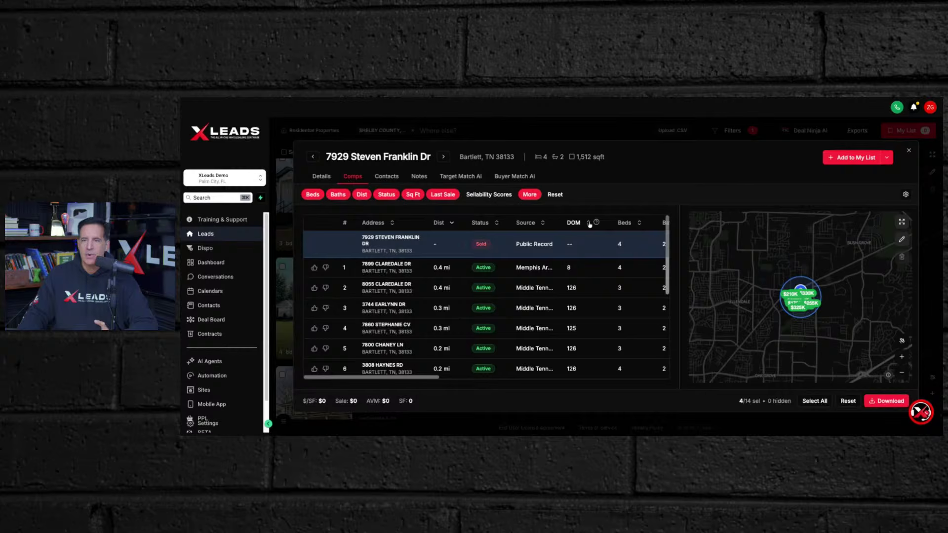
- Sort the 14 active comps by days on market, review them, then sort by status
left_click(589, 223)
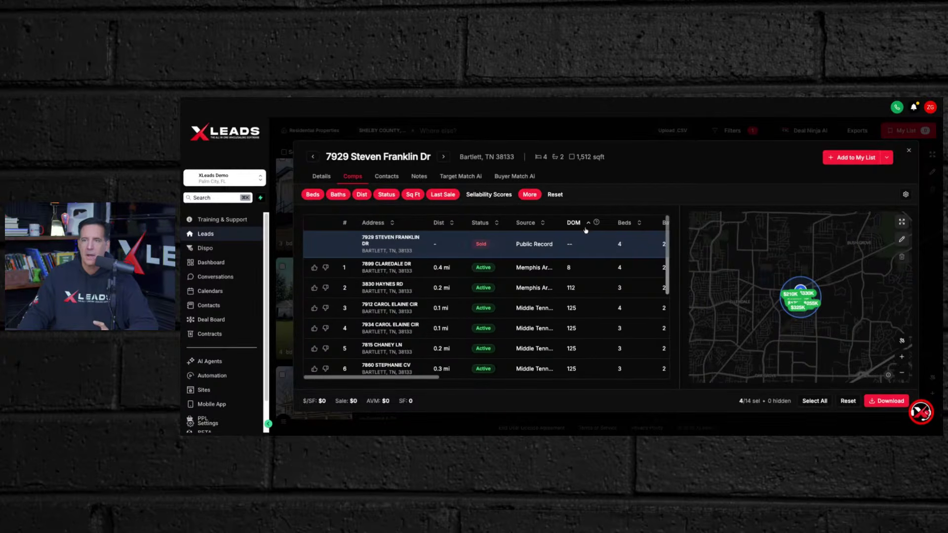
scroll(582, 247, "down", 3)
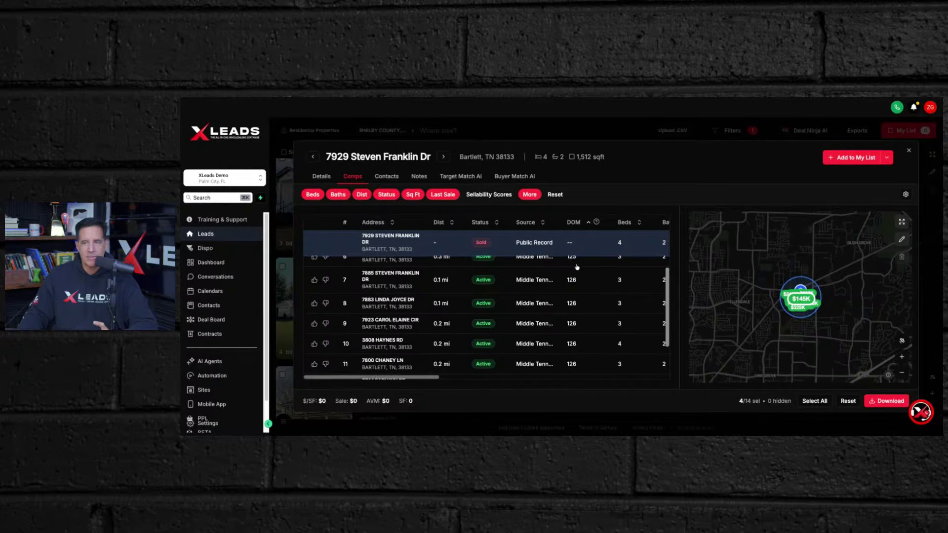
scroll(577, 267, "down", 3)
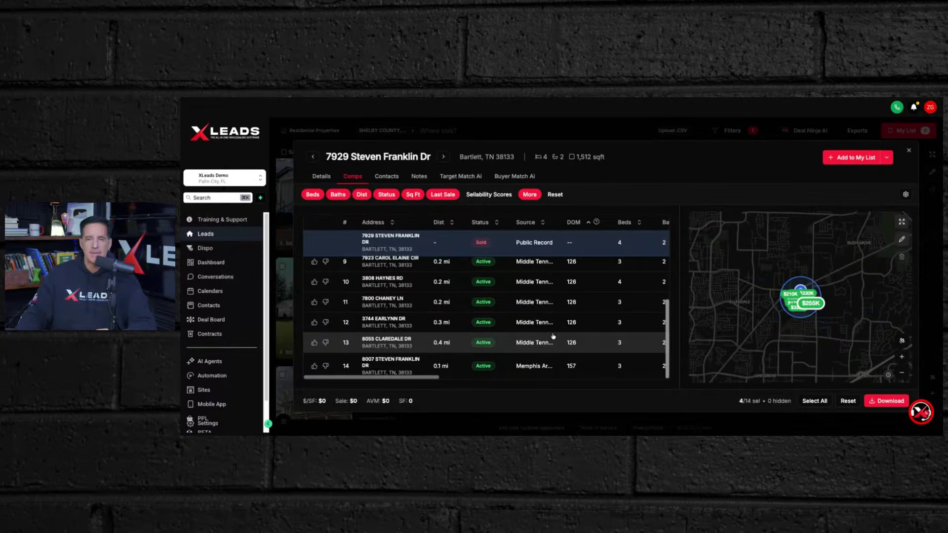
scroll(553, 338, "up", 2)
scroll(552, 338, "up", 3)
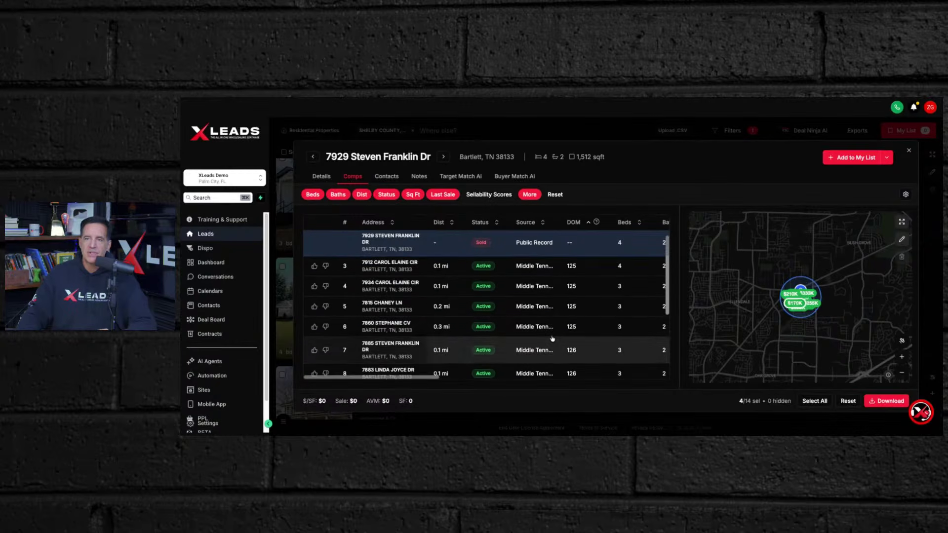
scroll(552, 338, "down", 5)
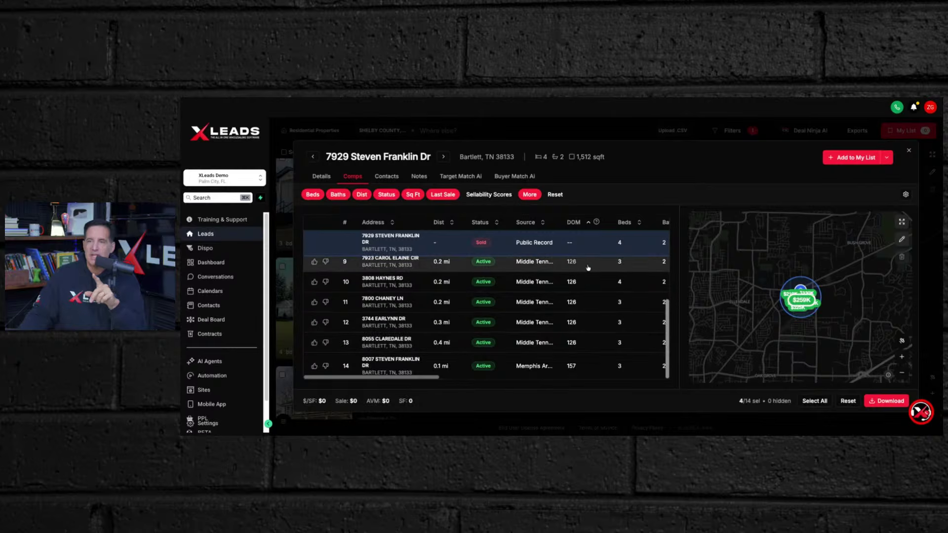
scroll(566, 320, "up", 3)
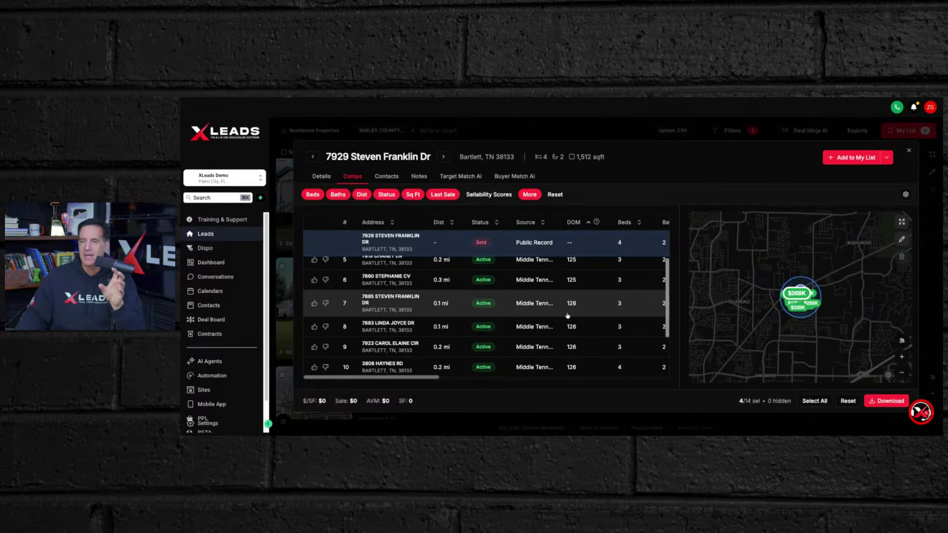
scroll(567, 315, "up", 3)
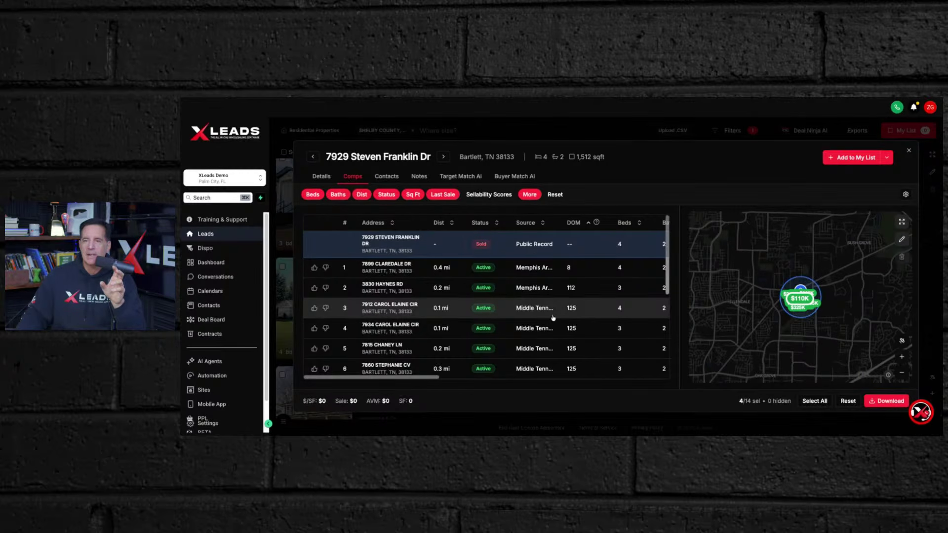
scroll(554, 314, "down", 5)
scroll(553, 314, "up", 5)
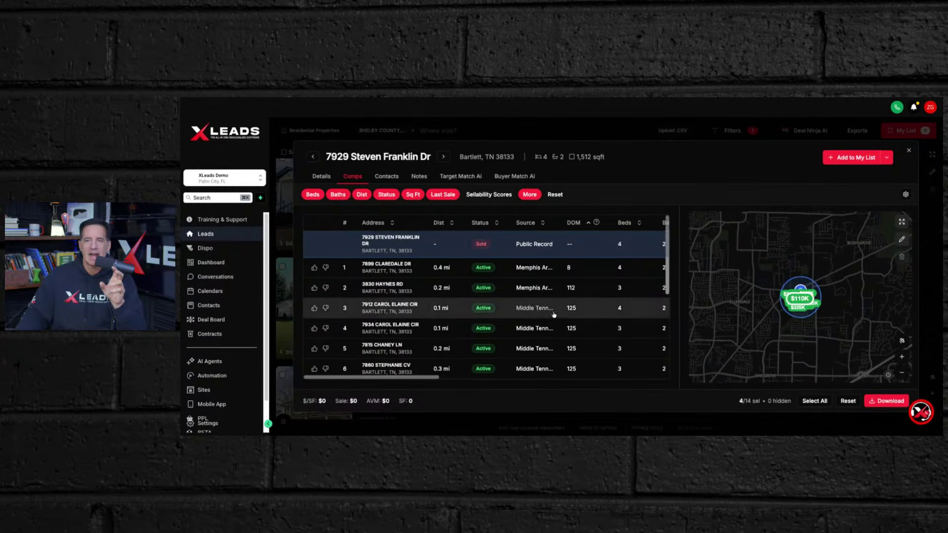
left_click(497, 223)
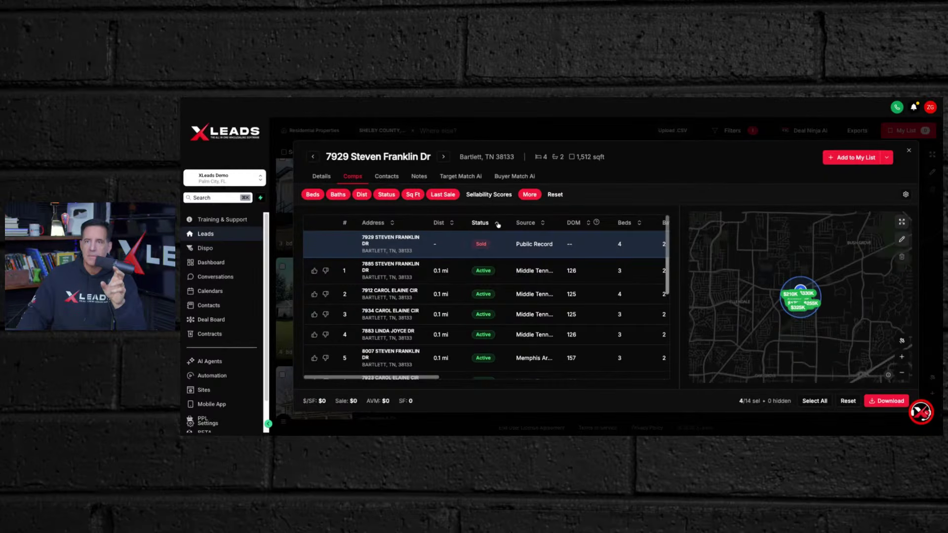
- Reset the listing status filter to include every status, showing 21 comps
left_click(384, 195)
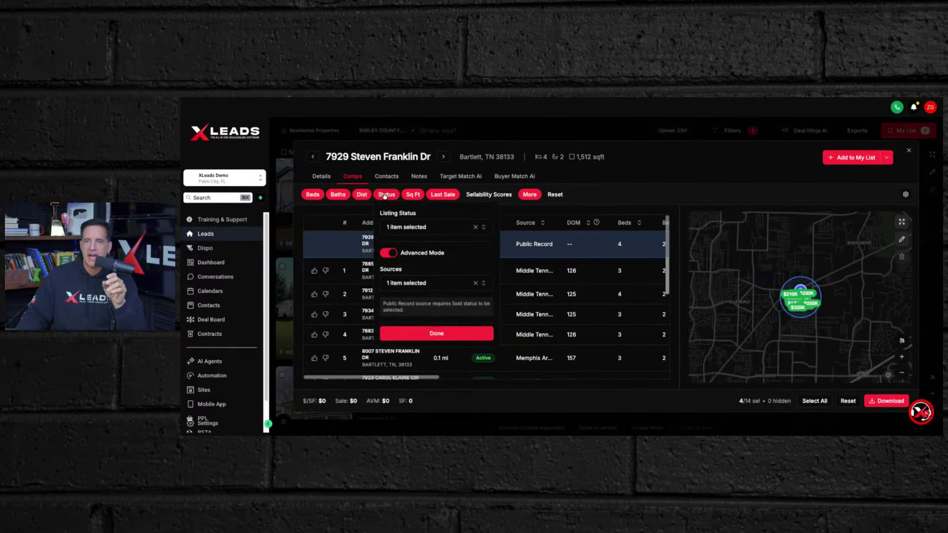
left_click(484, 228)
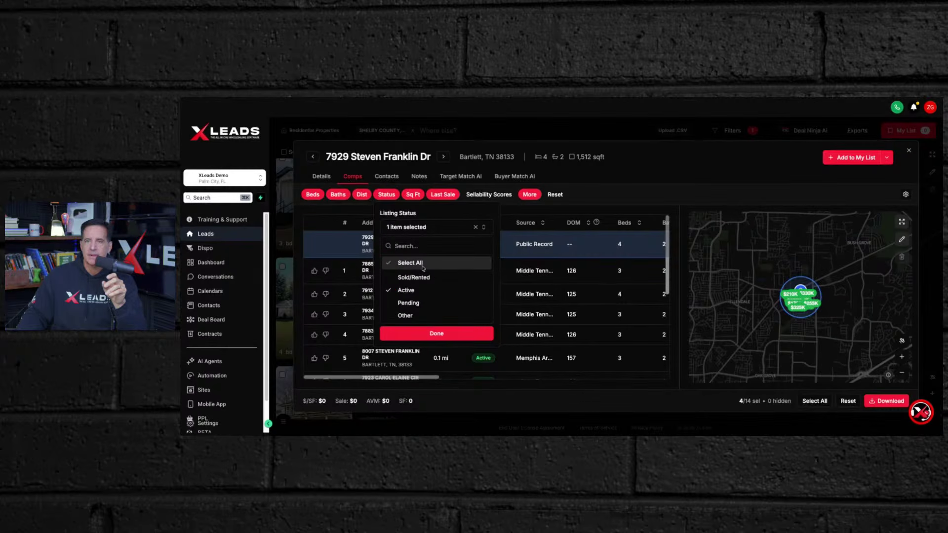
left_click(390, 264)
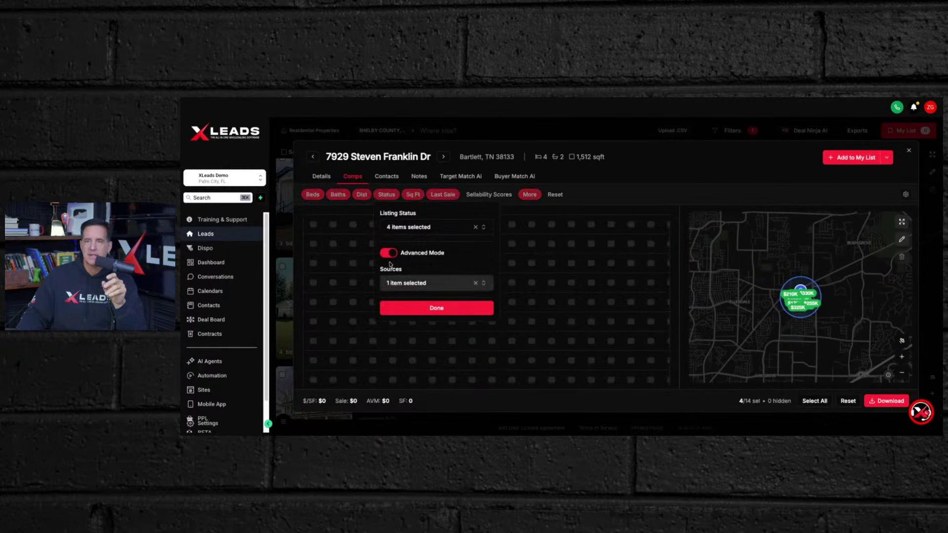
left_click(432, 313)
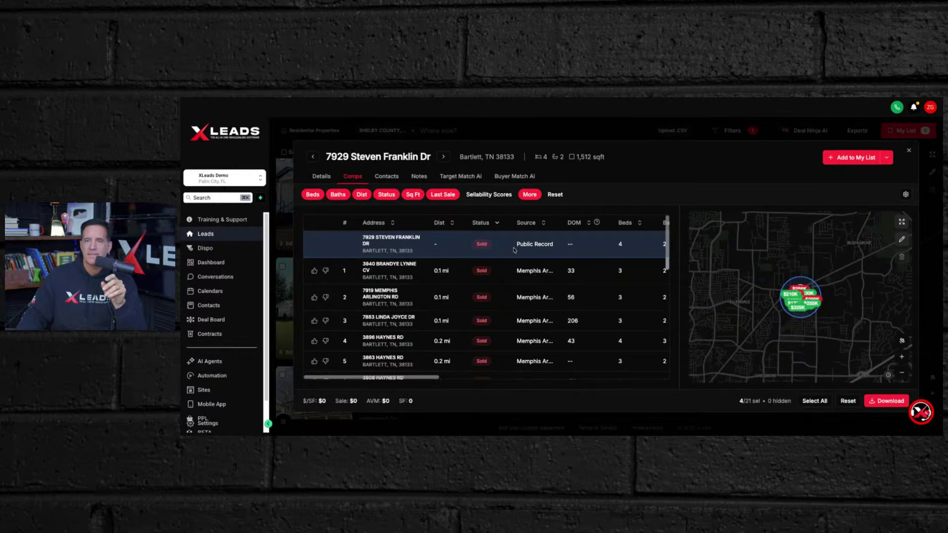
scroll(513, 250, "down", 3)
scroll(513, 251, "up", 3)
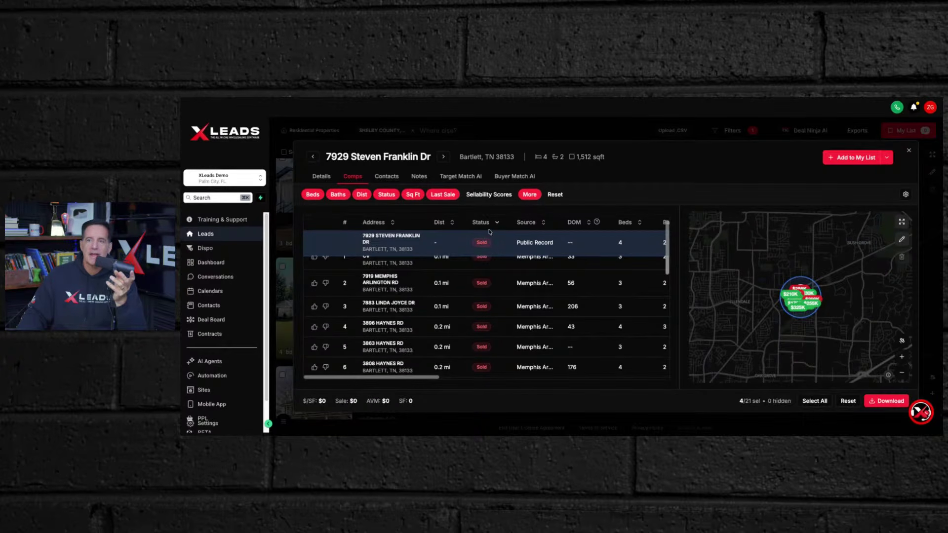
left_click(387, 194)
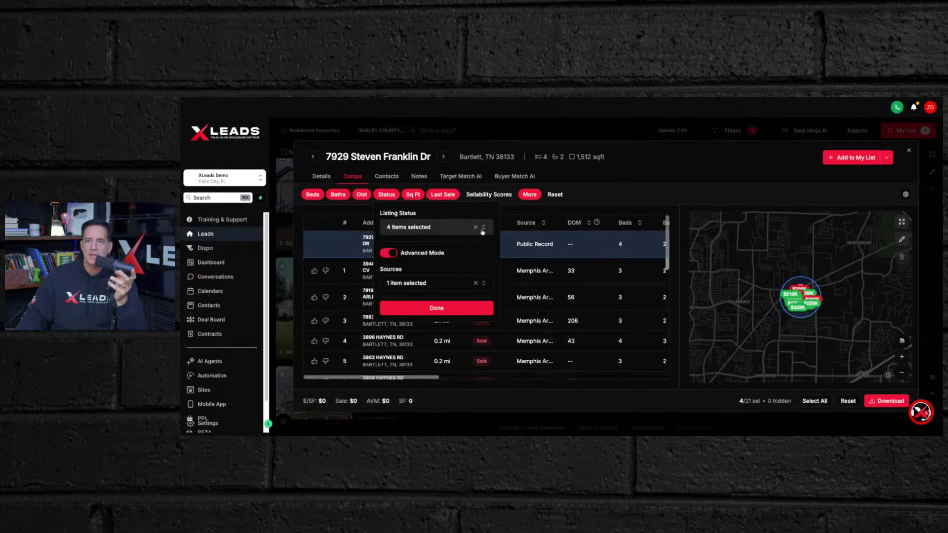
left_click(482, 229)
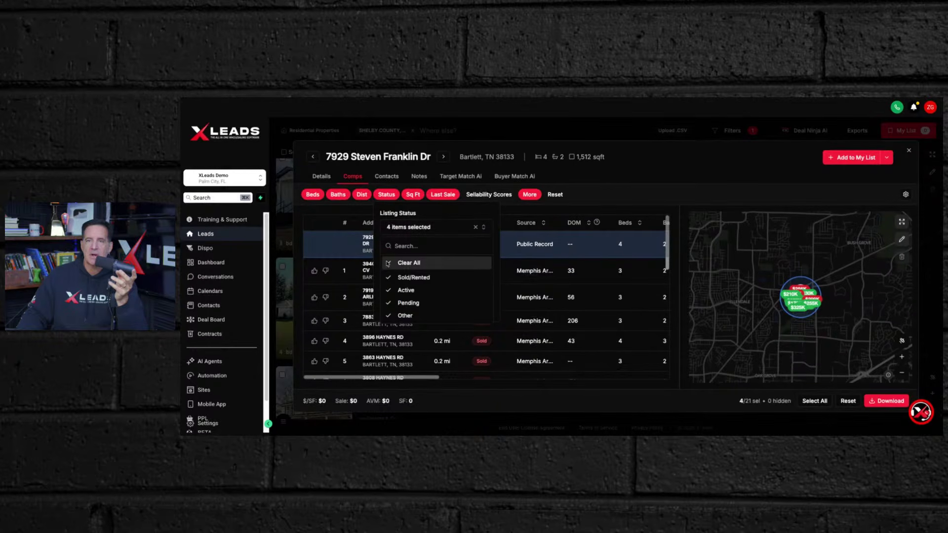
left_click(420, 263)
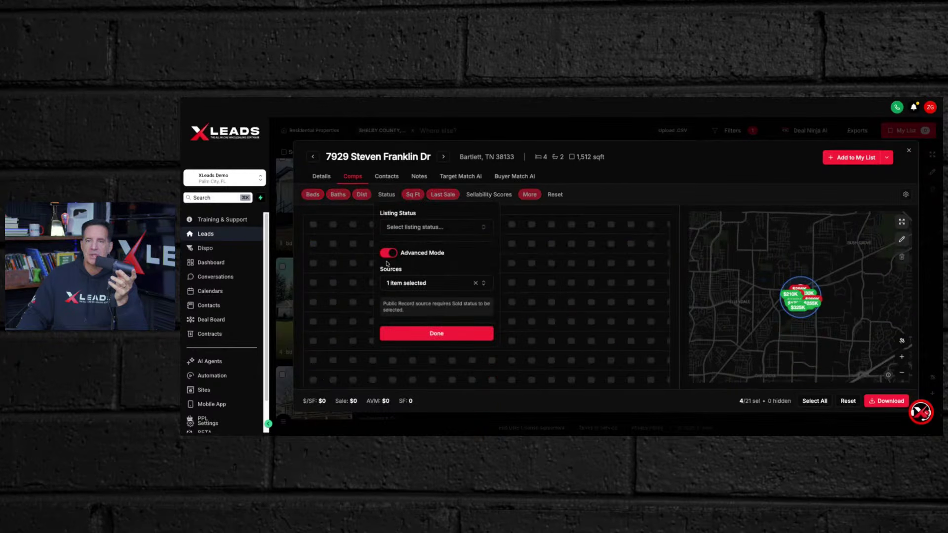
left_click(484, 228)
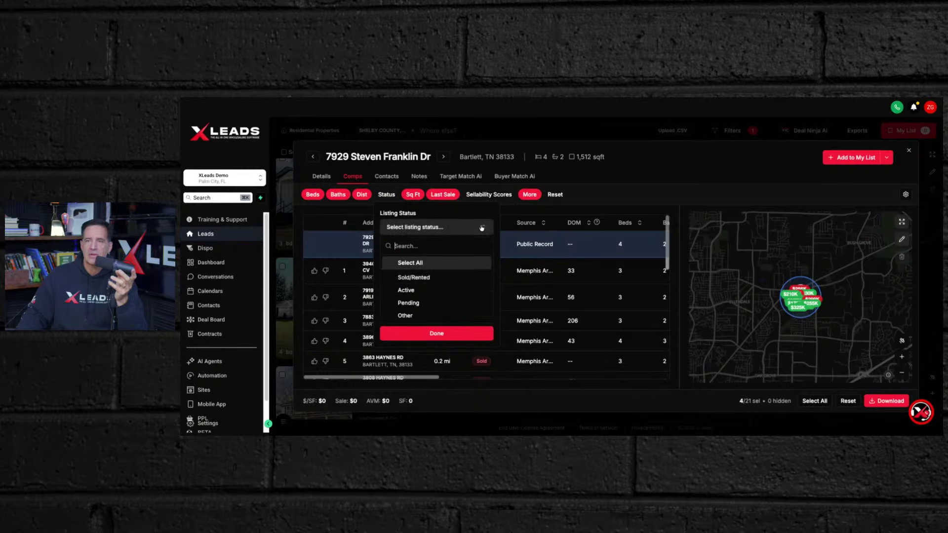
left_click(414, 281)
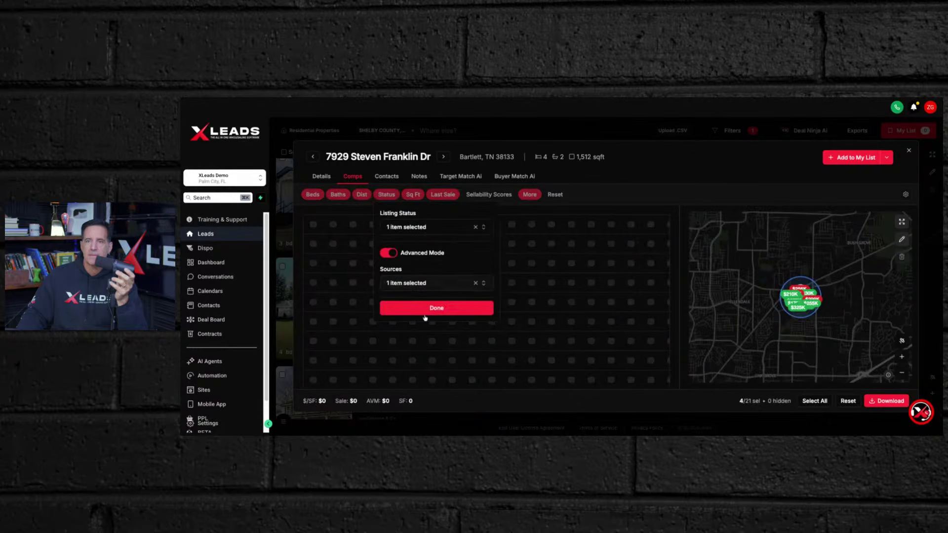
left_click(427, 312)
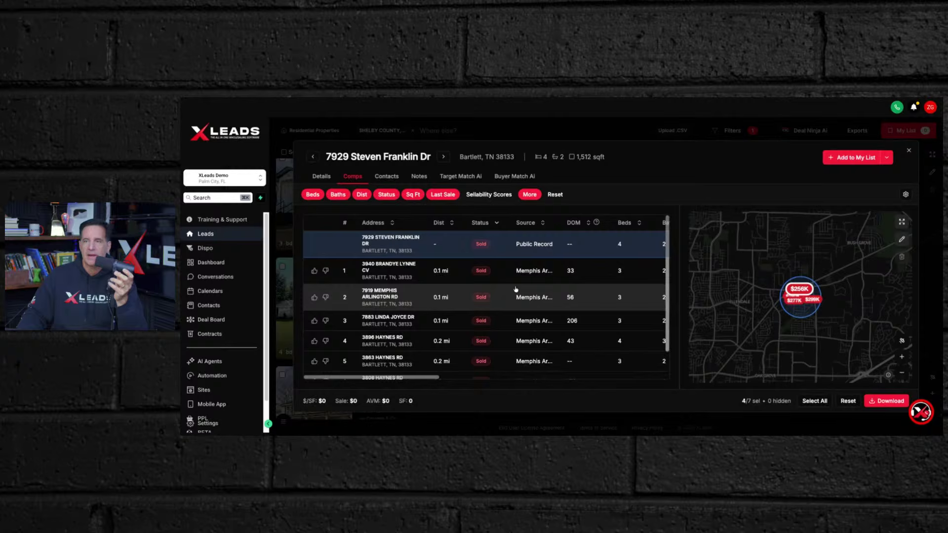
- Review the seven sold comps and reverse the status sort, putting 0.1 mi homes first
scroll(564, 280, "down", 1)
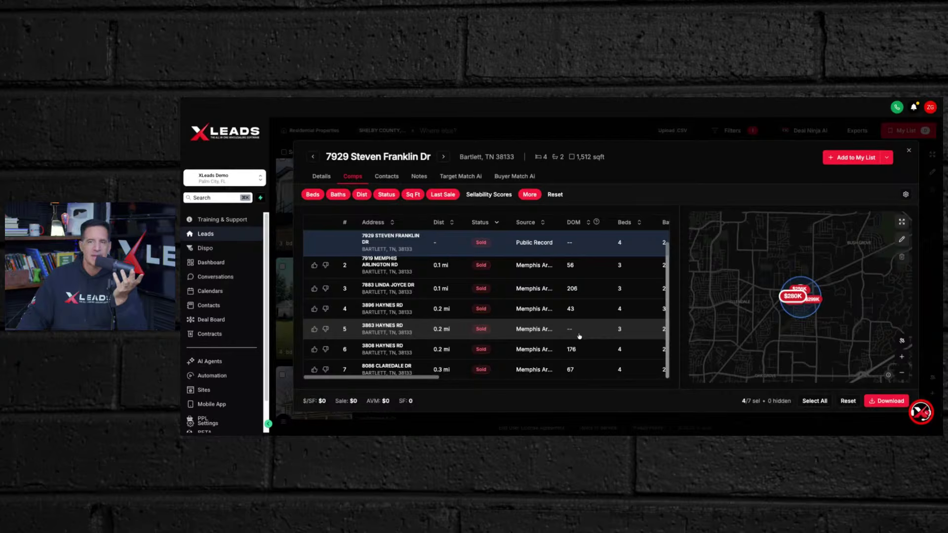
scroll(579, 337, "up", 1)
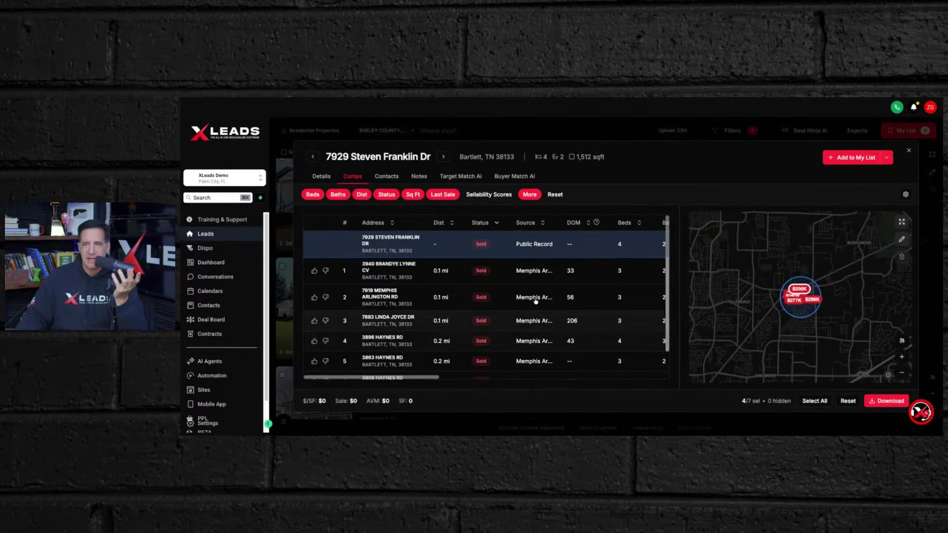
scroll(540, 299, "down", 1)
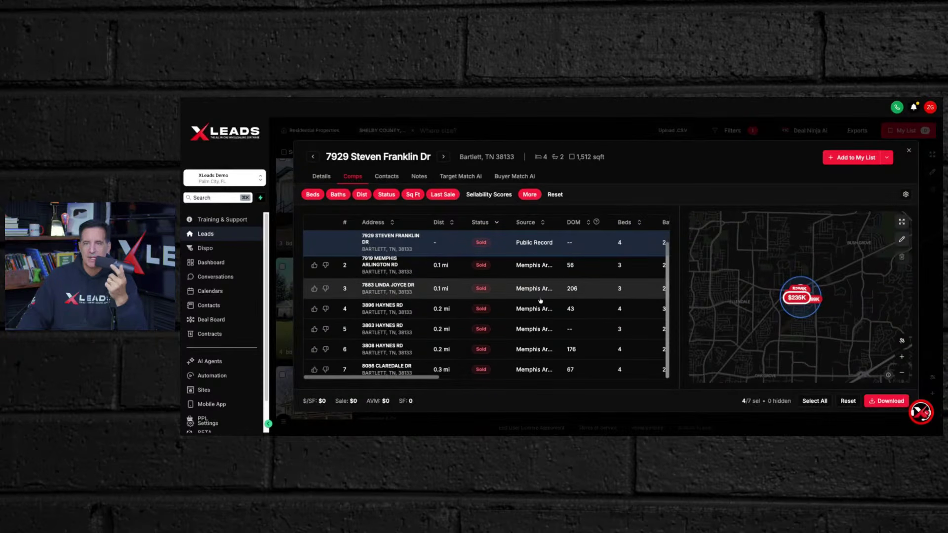
scroll(540, 300, "up", 1)
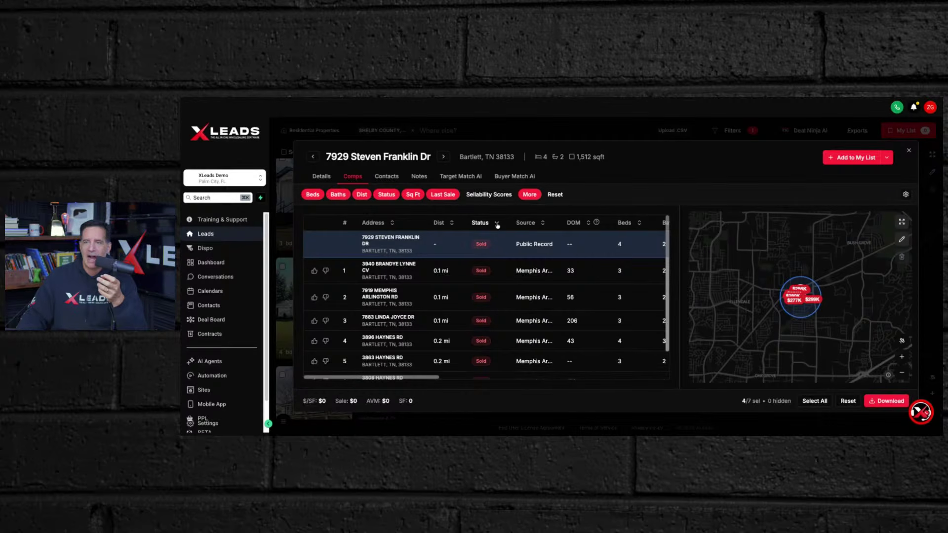
left_click(496, 224)
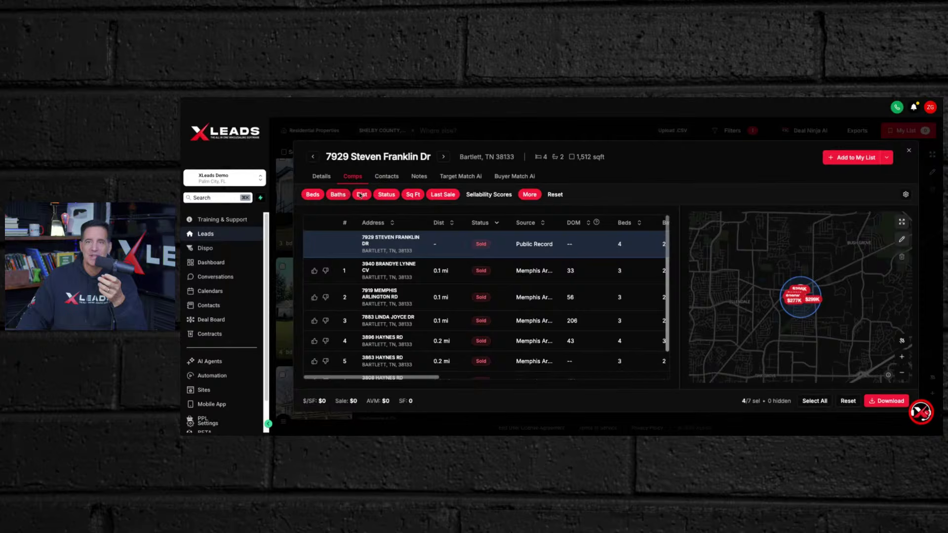
- Select all listing statuses in the Status filter, bringing the comps back to 21
left_click(389, 196)
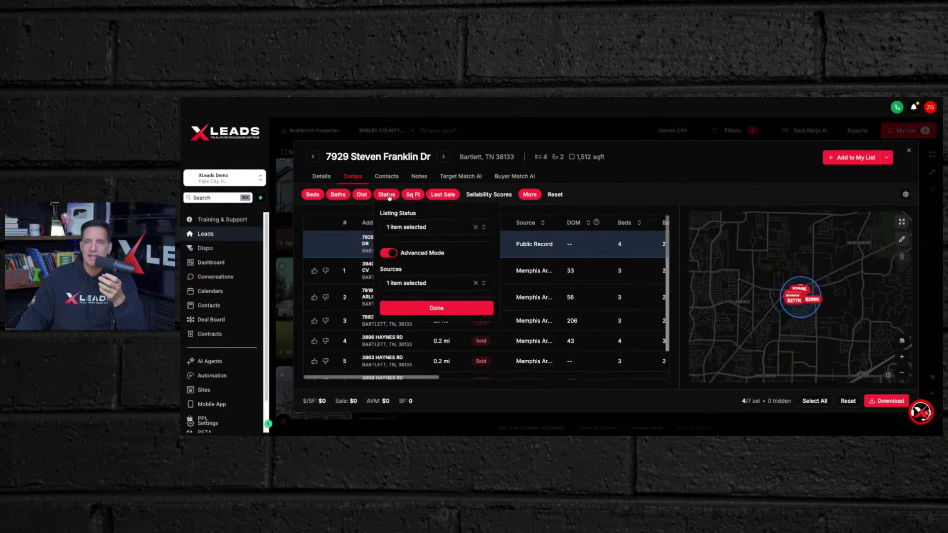
left_click(424, 228)
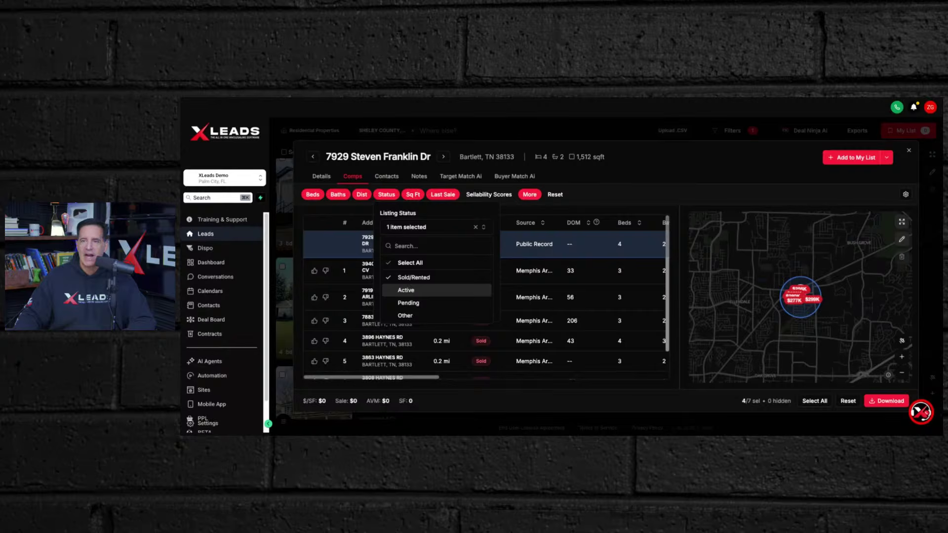
left_click(390, 265)
left_click(415, 309)
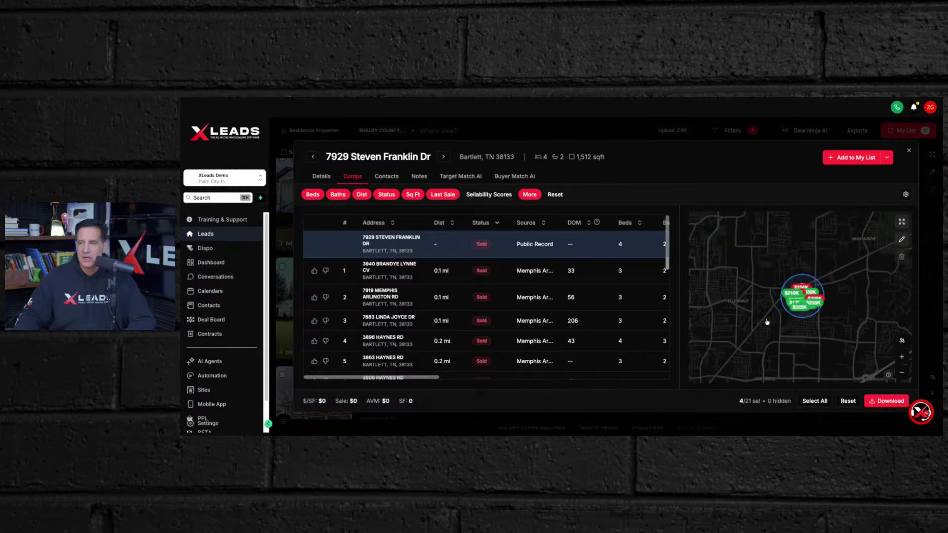
scroll(767, 322, "up", 3)
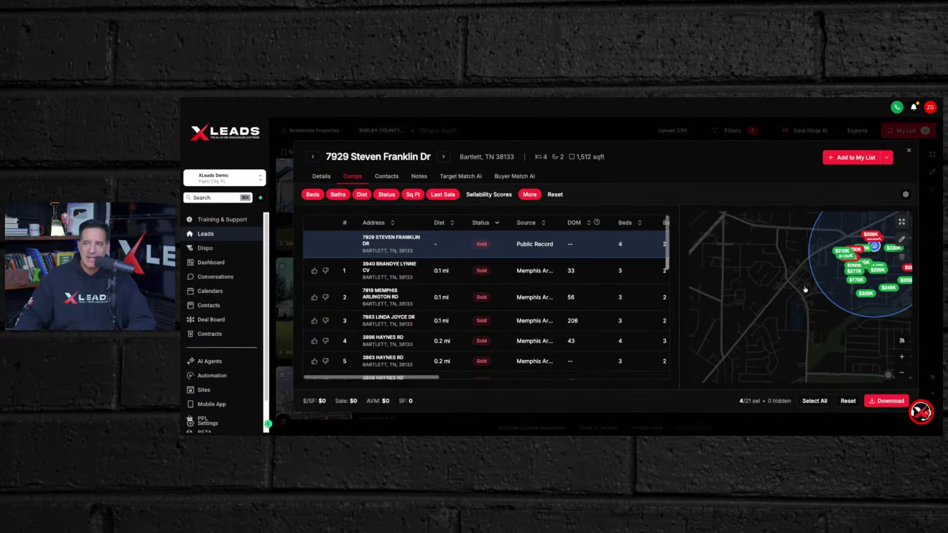
- Drag the comps map so the search circle sits in the centre
left_click_drag(804, 289, 717, 333)
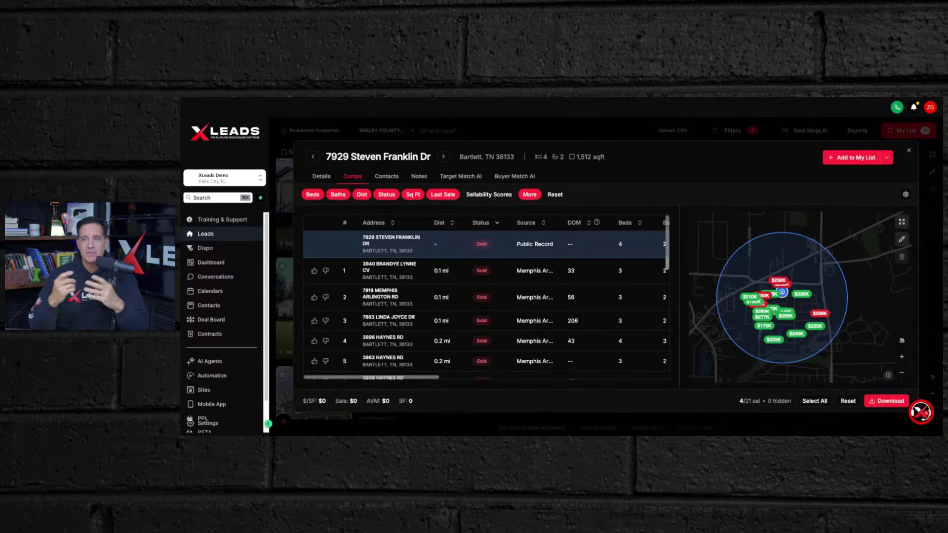
- Review the Sq Ft range, then raise the minimum bedroom count from 2 to 4
left_click(411, 195)
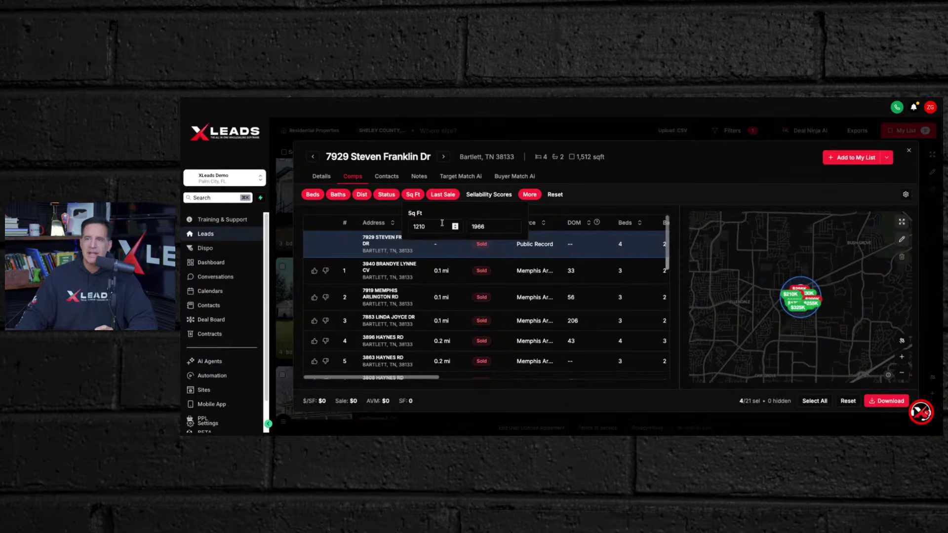
mouse_move(545, 157)
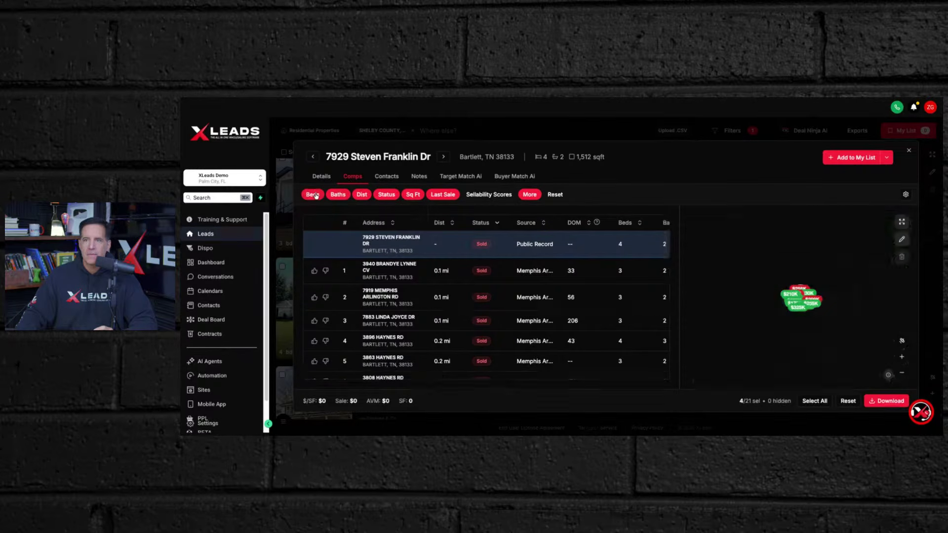
left_click(313, 194)
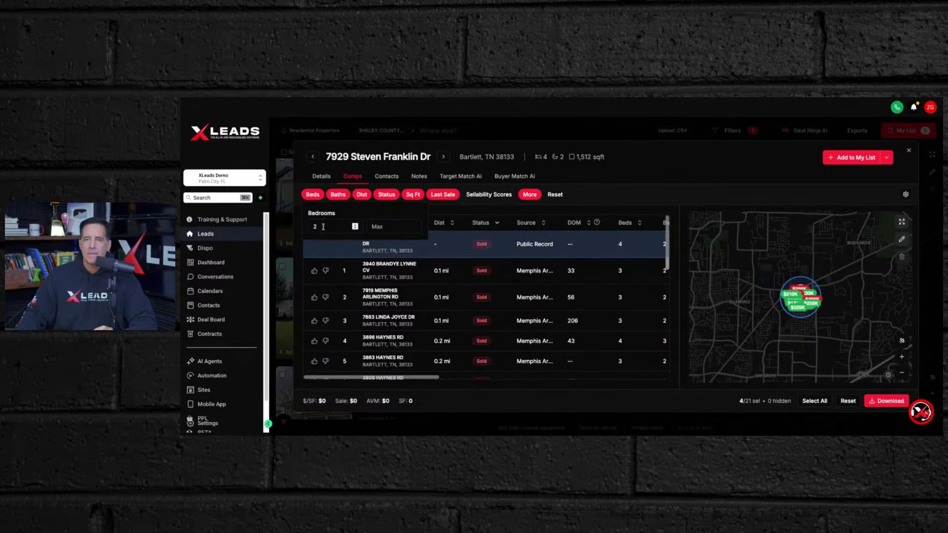
left_click(323, 227)
key("BackSpace")
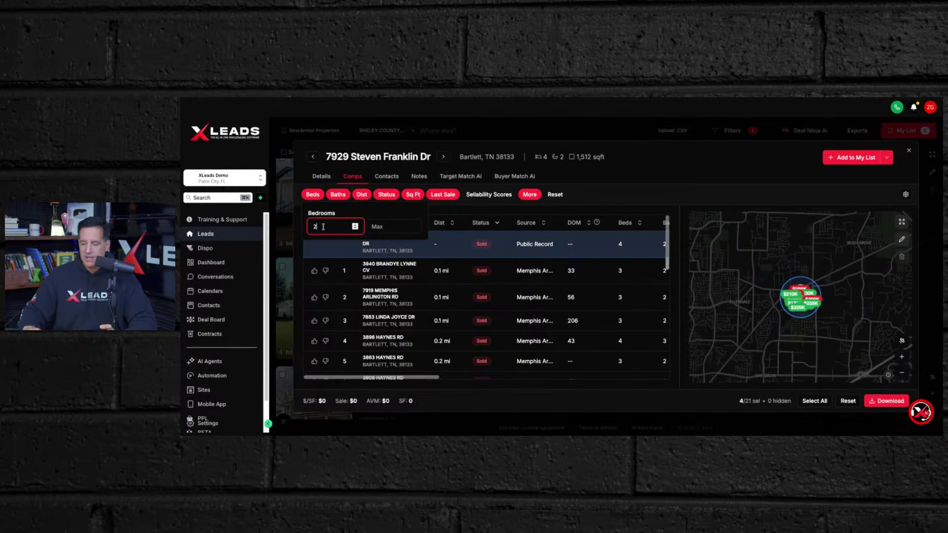
type("4")
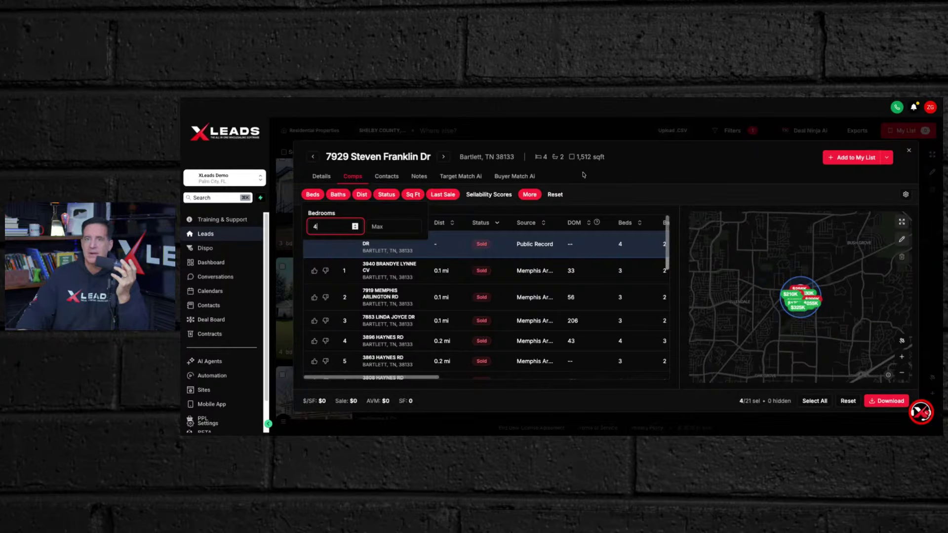
left_click(617, 176)
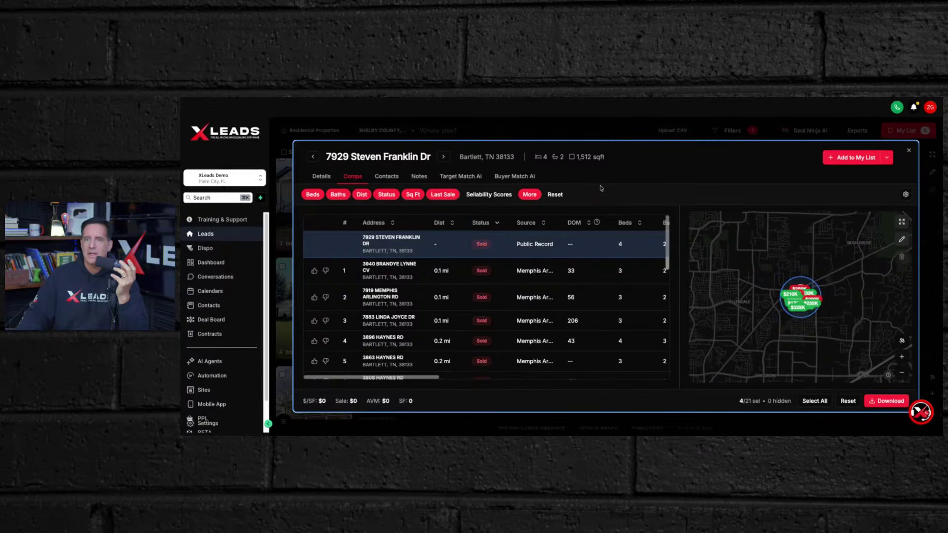
scroll(794, 290, "up", 2)
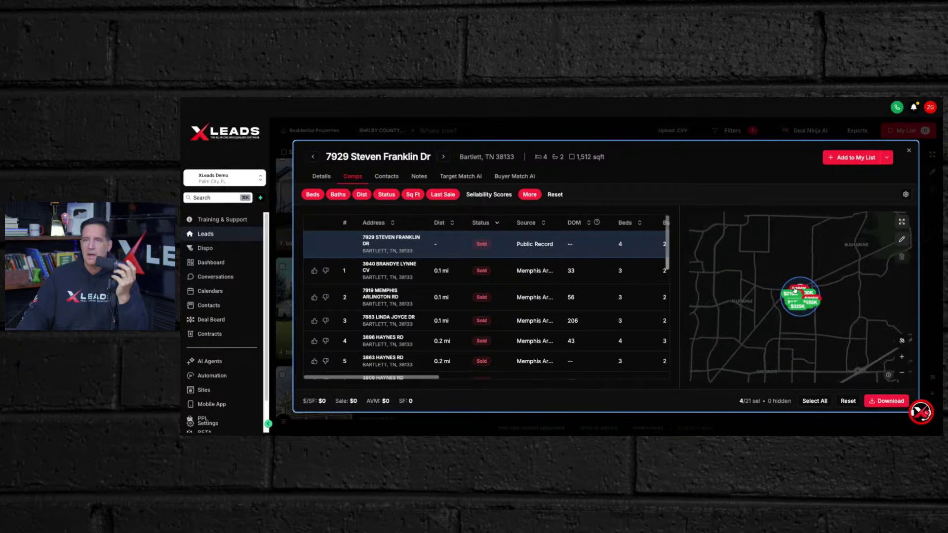
scroll(767, 293, "up", 3)
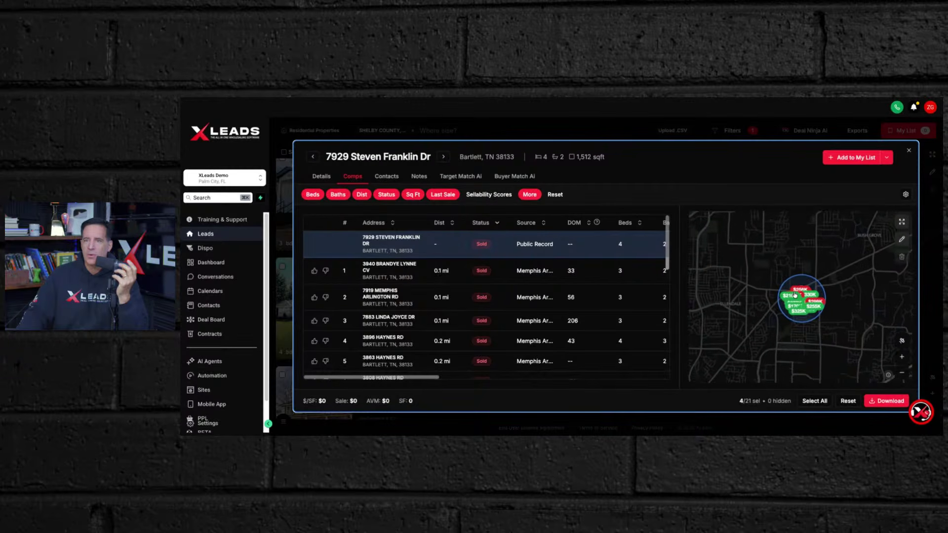
scroll(452, 299, "down", 2)
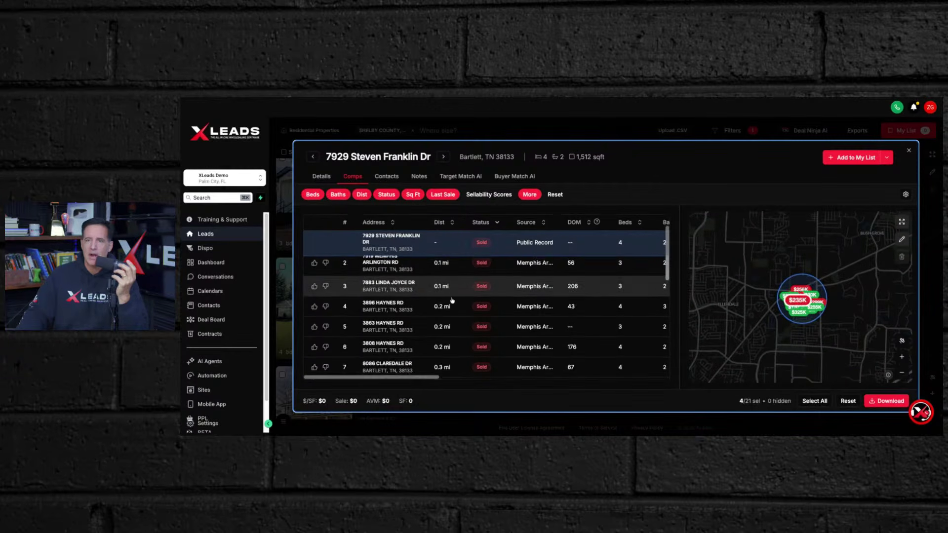
scroll(452, 300, "up", 2)
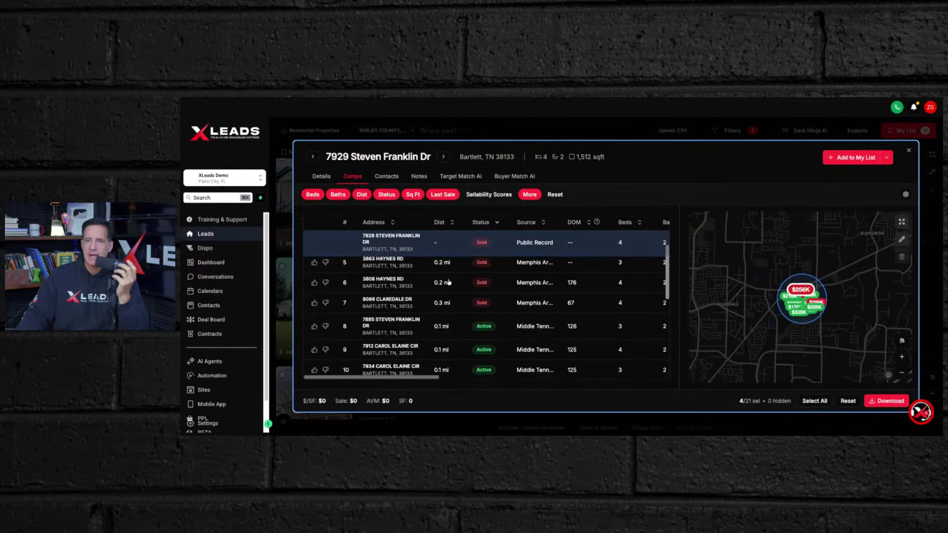
scroll(447, 282, "up", 1)
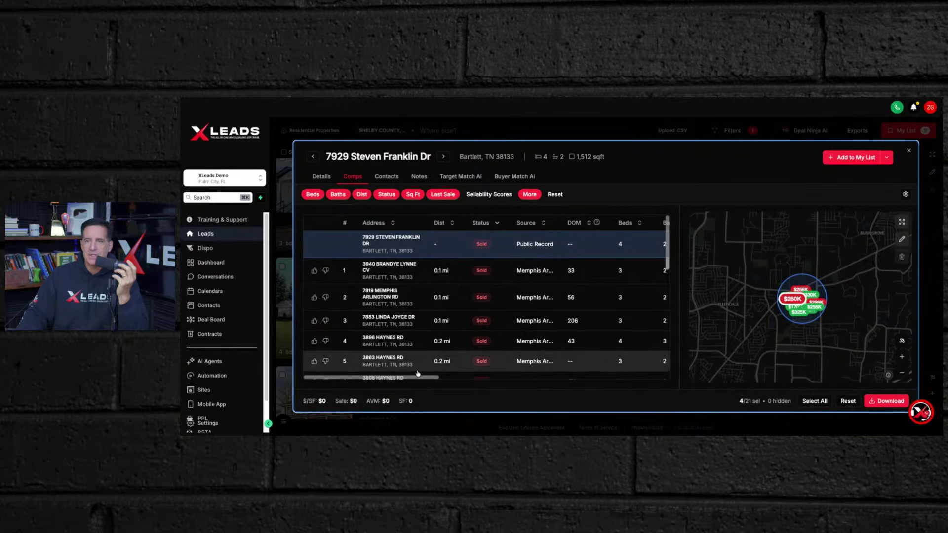
left_click_drag(420, 378, 599, 393)
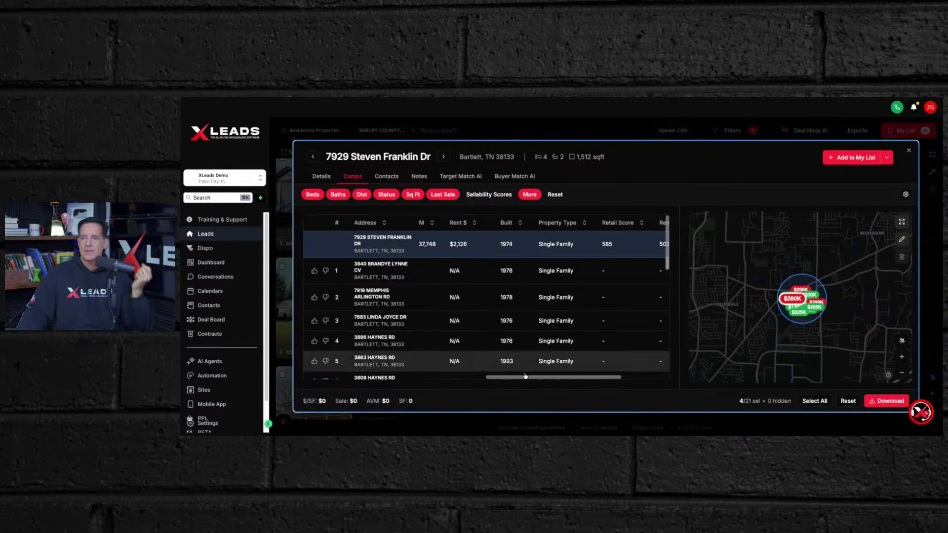
left_click_drag(527, 379, 340, 379)
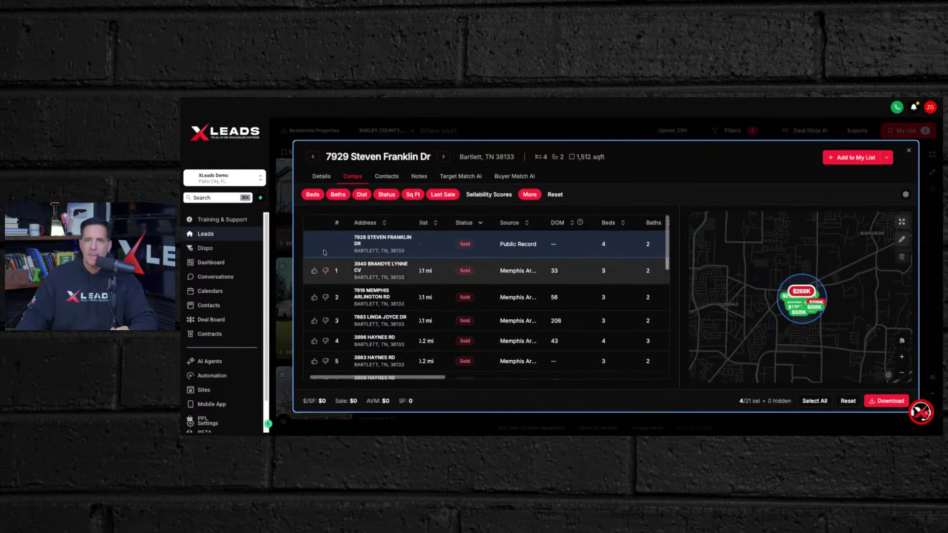
scroll(334, 243, "down", 1)
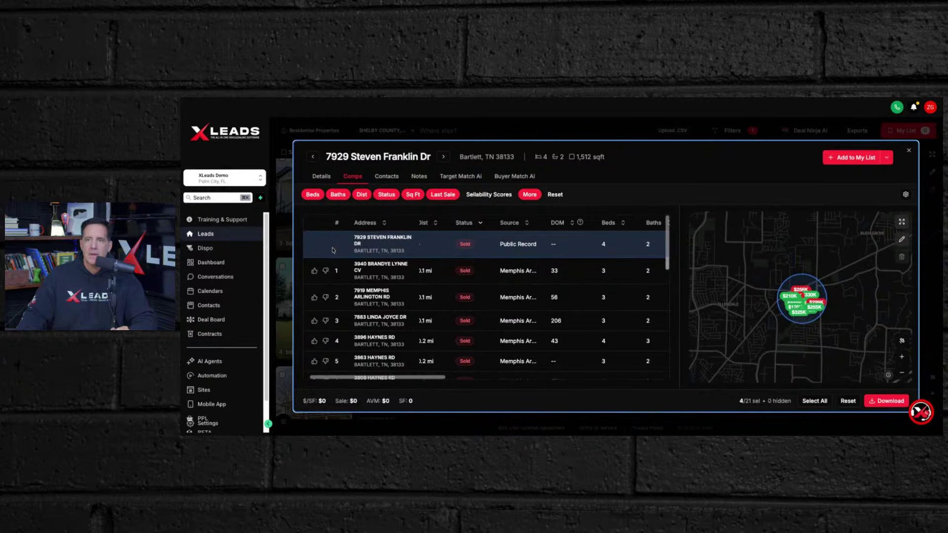
left_click(315, 270)
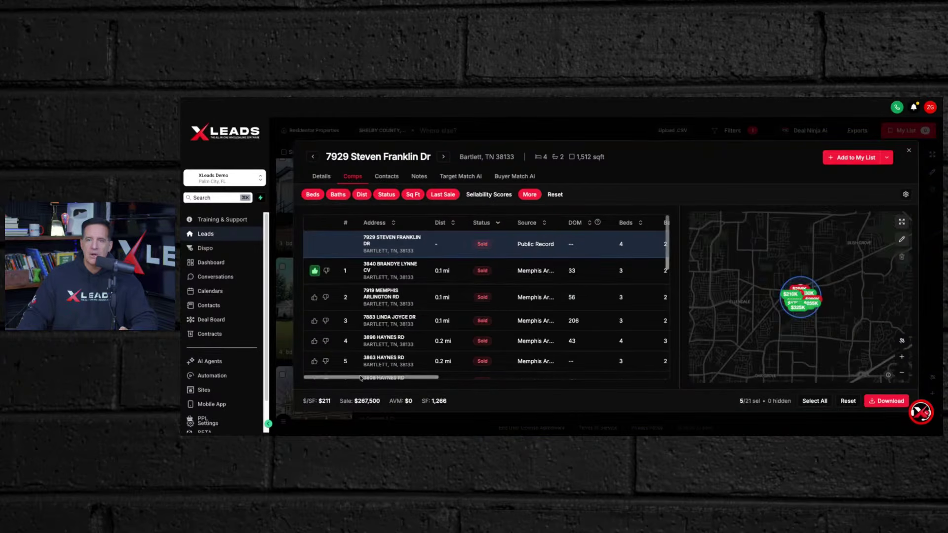
left_click(325, 360)
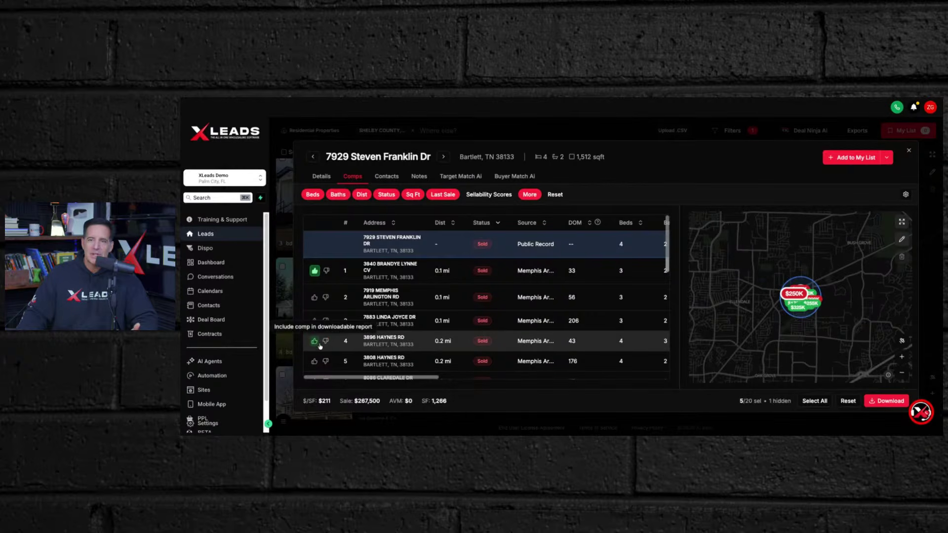
left_click(325, 360)
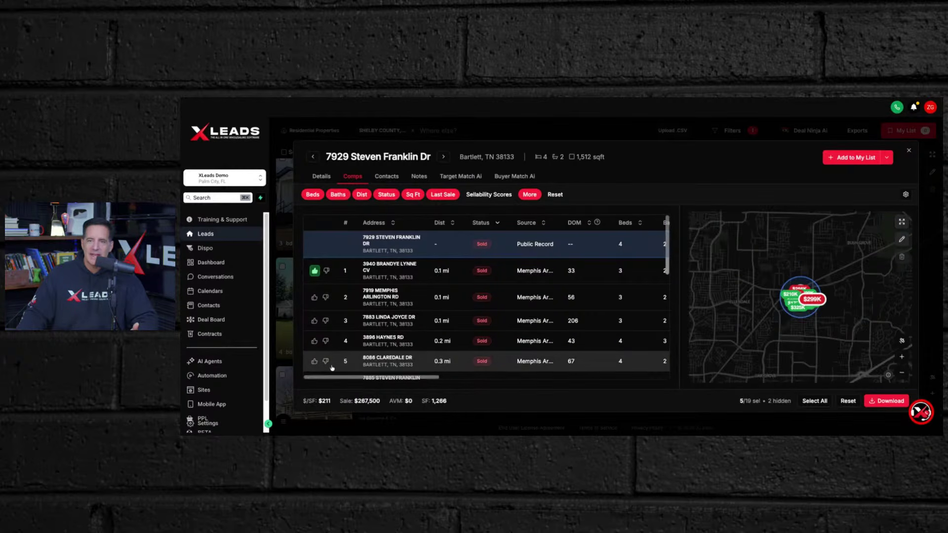
left_click(314, 341)
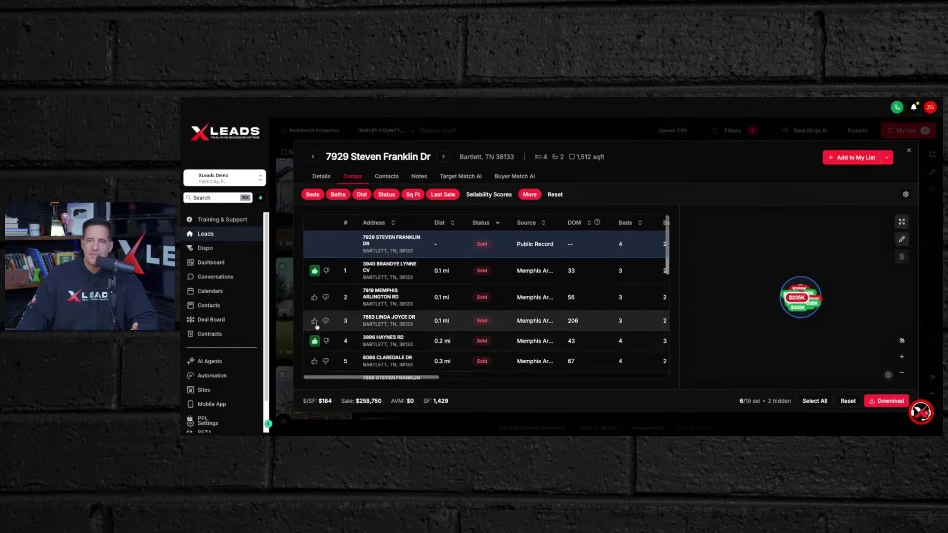
left_click(314, 321)
left_click(314, 297)
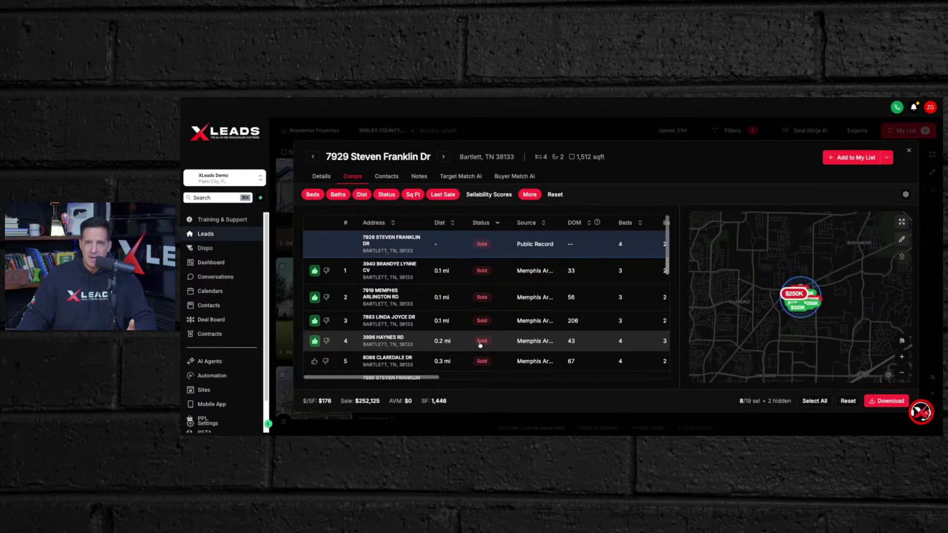
scroll(439, 383, "right", 5)
scroll(438, 382, "right", 2)
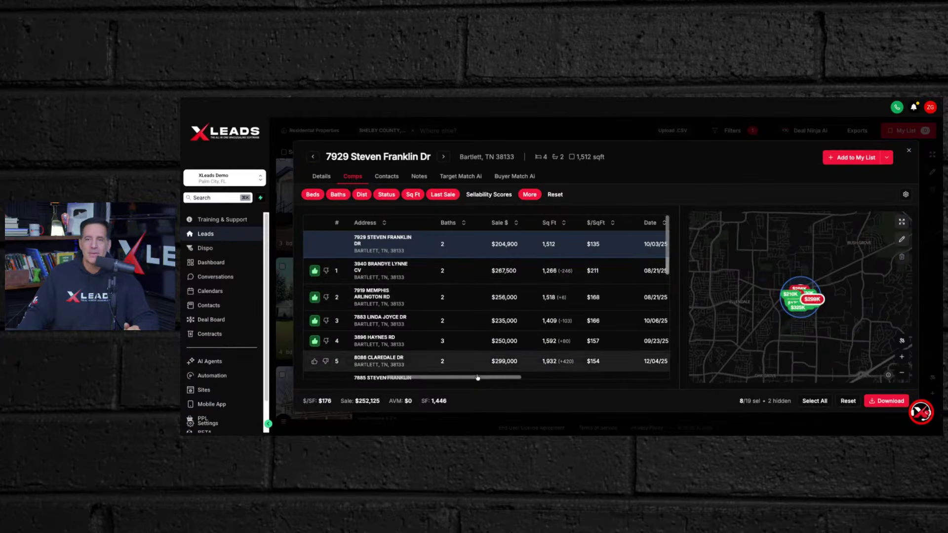
left_click_drag(481, 384, 453, 386)
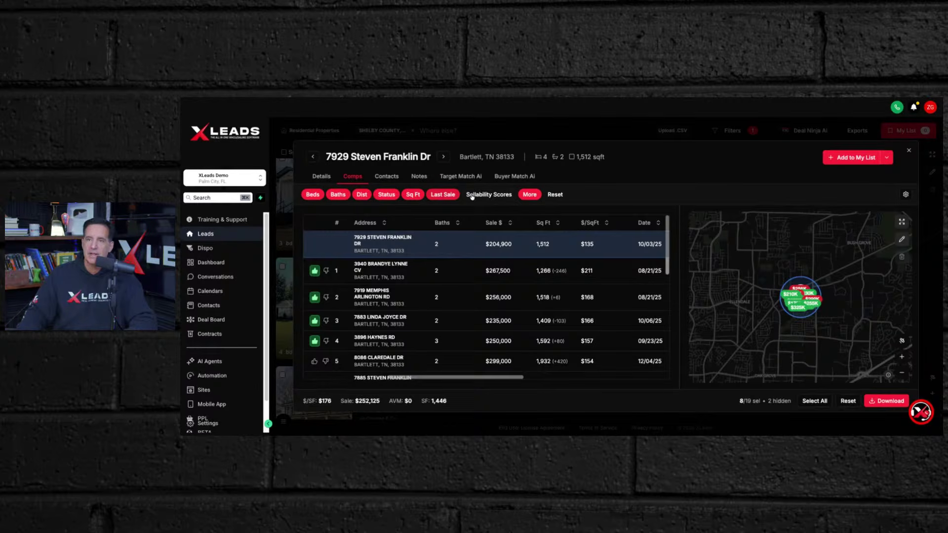
- Set the Last Sale filter to 1 Month, leaving 14 active listings
left_click(442, 194)
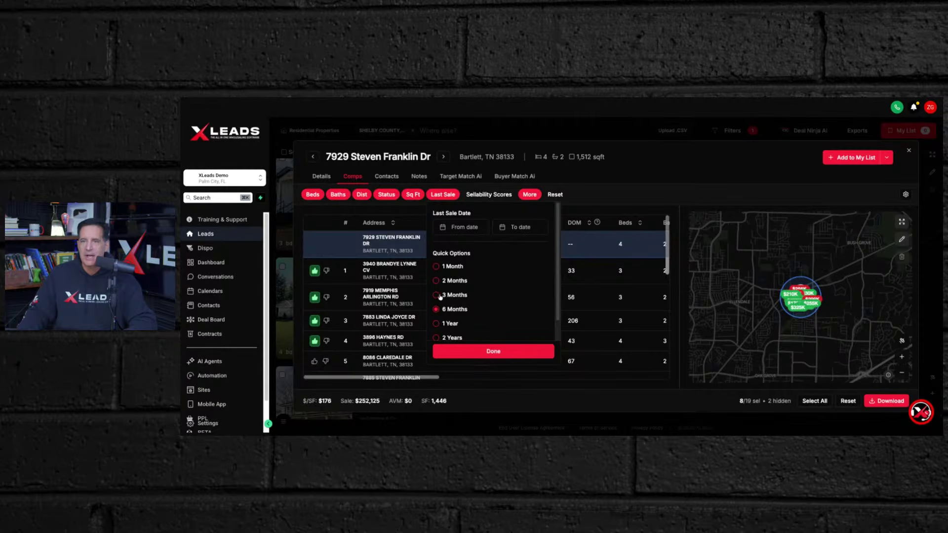
left_click(436, 267)
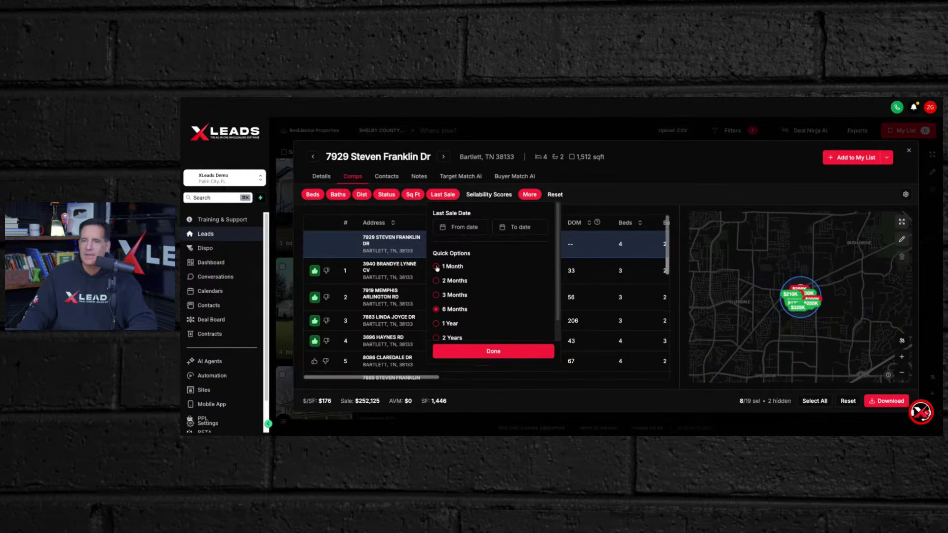
left_click(476, 352)
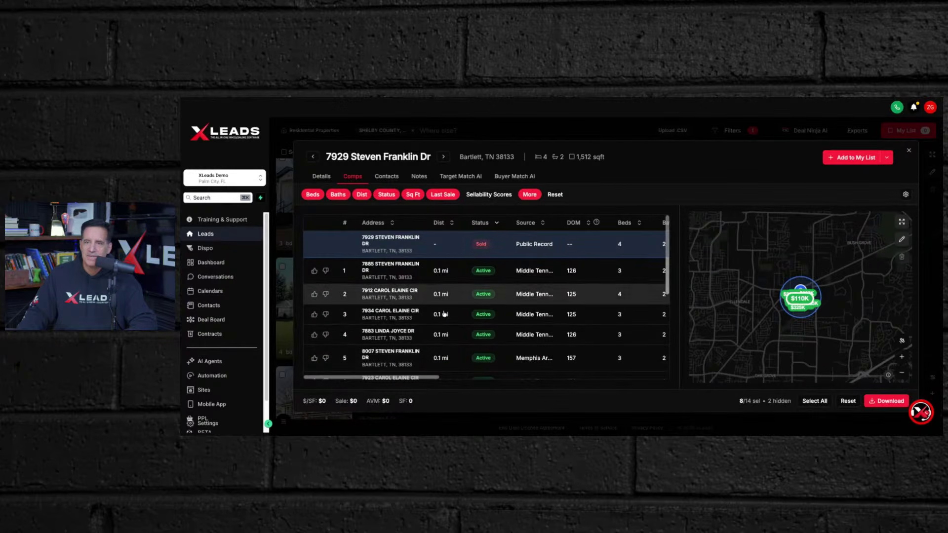
left_click_drag(427, 378, 549, 396)
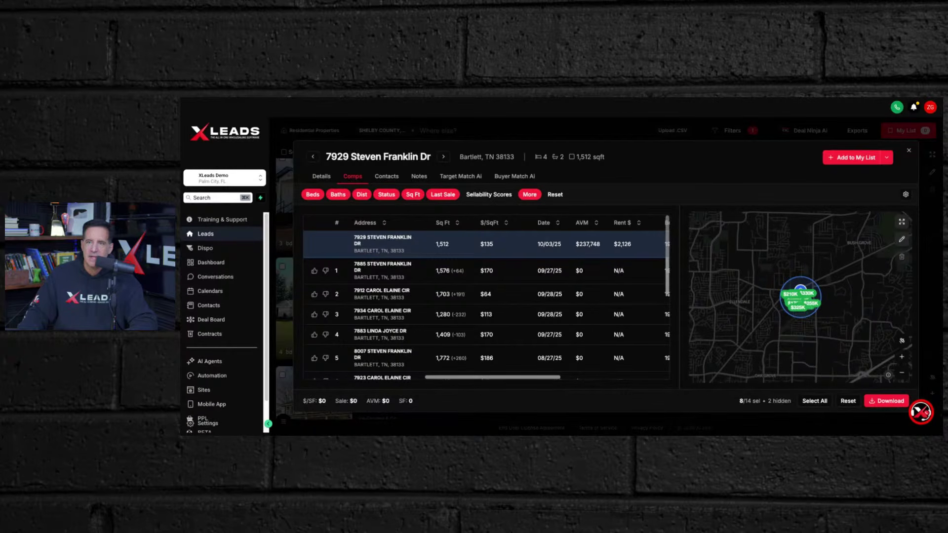
scroll(395, 222, "left", 10)
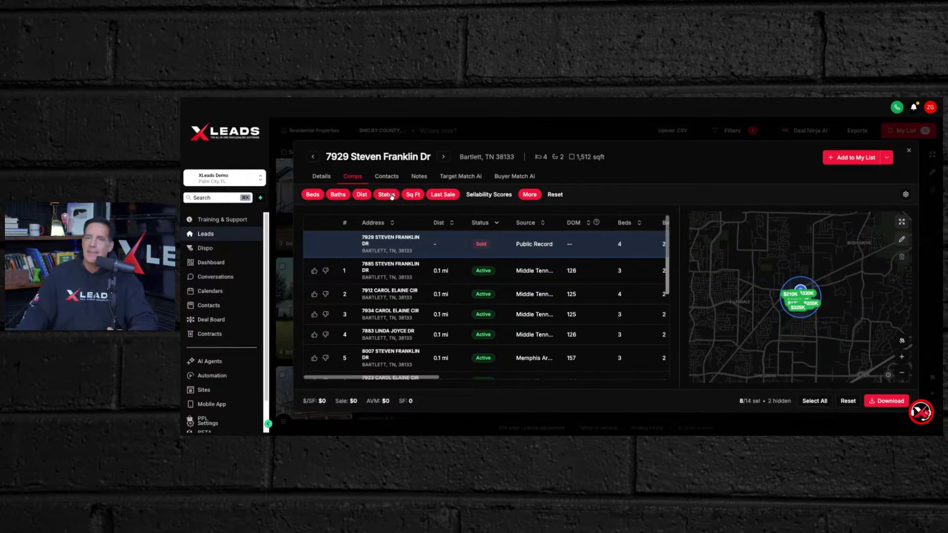
- Change the Last Sale filter to 1 Year, bringing back 26 comps with 8 selected
left_click(444, 195)
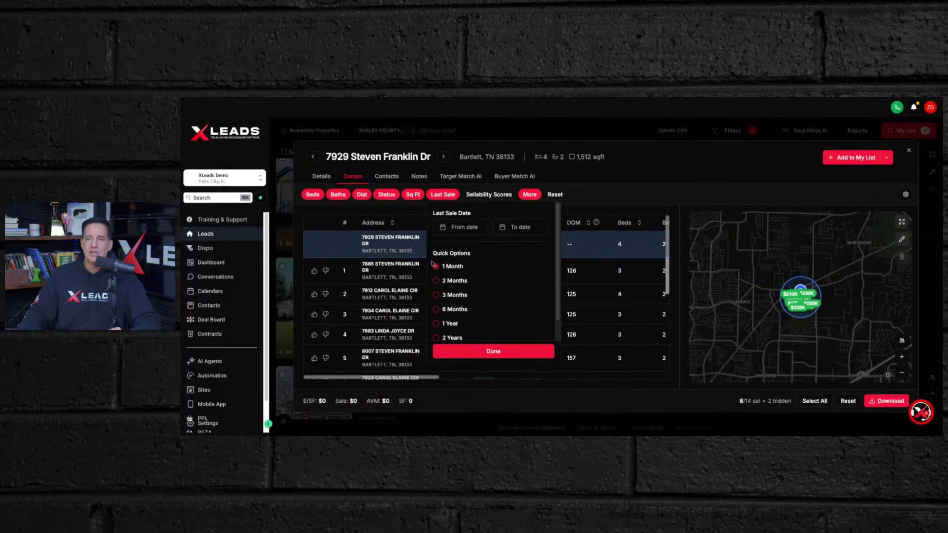
left_click(436, 324)
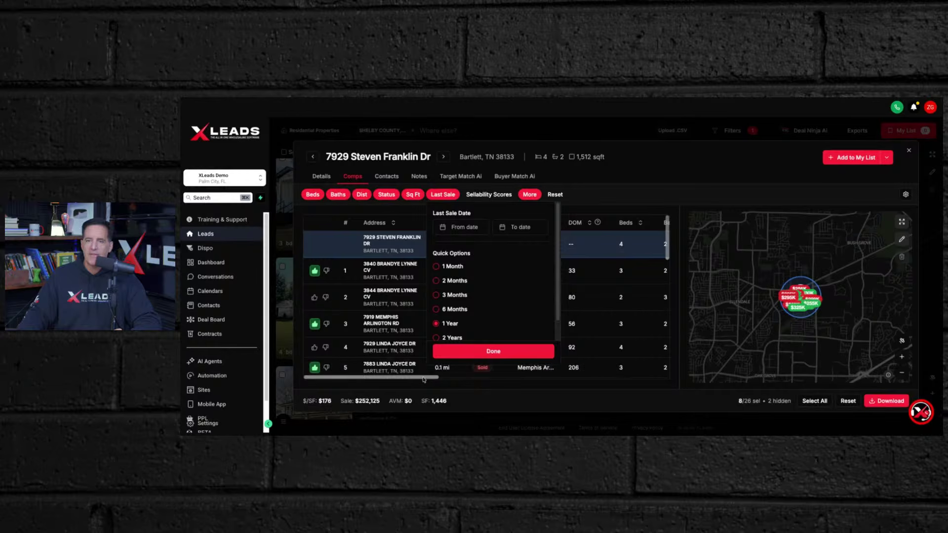
left_click_drag(423, 377, 527, 383)
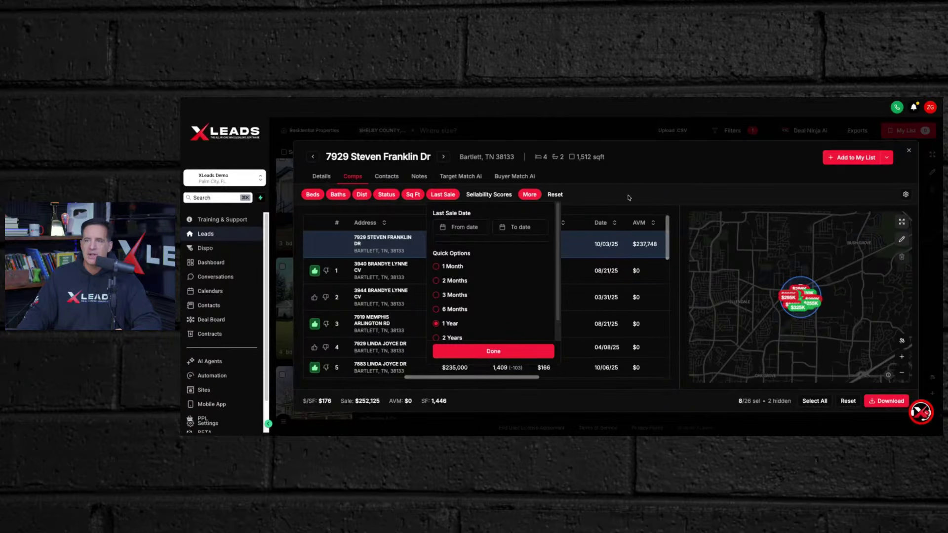
left_click(519, 352)
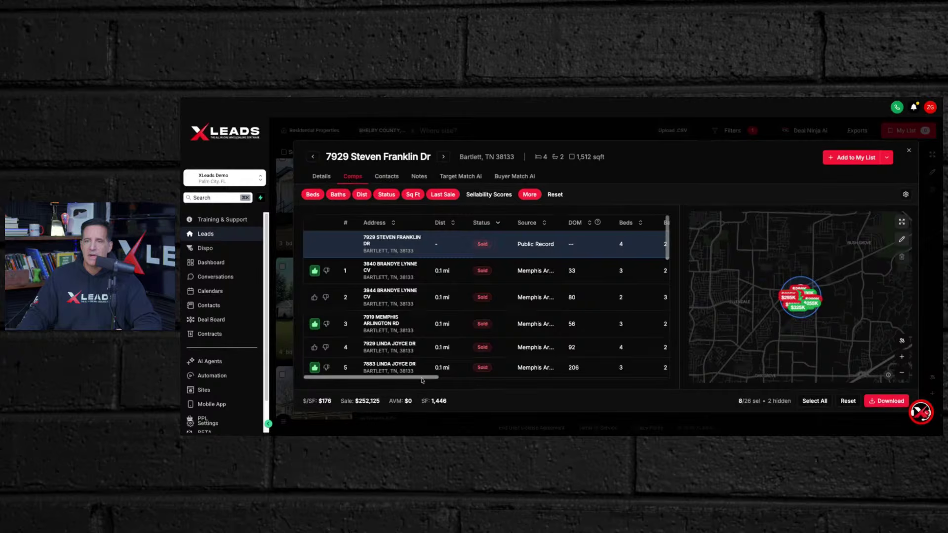
left_click_drag(422, 379, 549, 388)
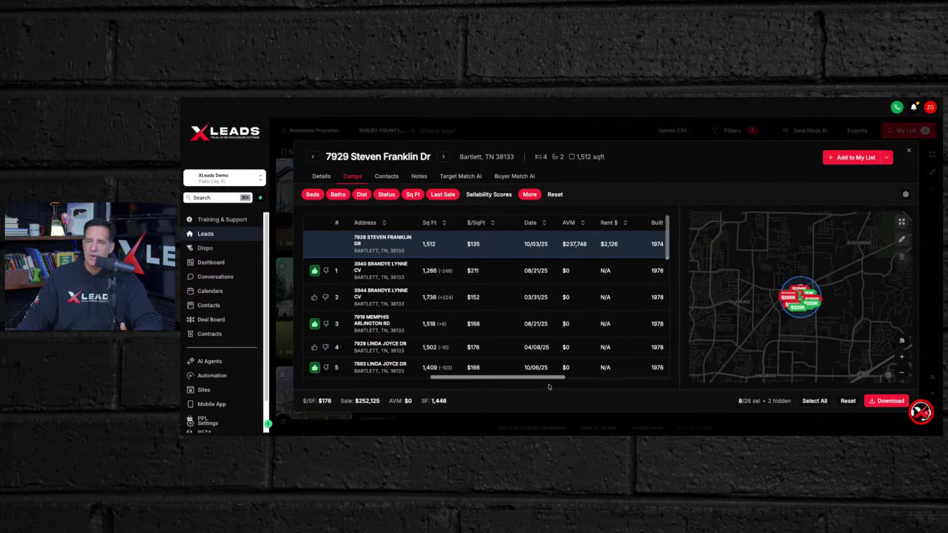